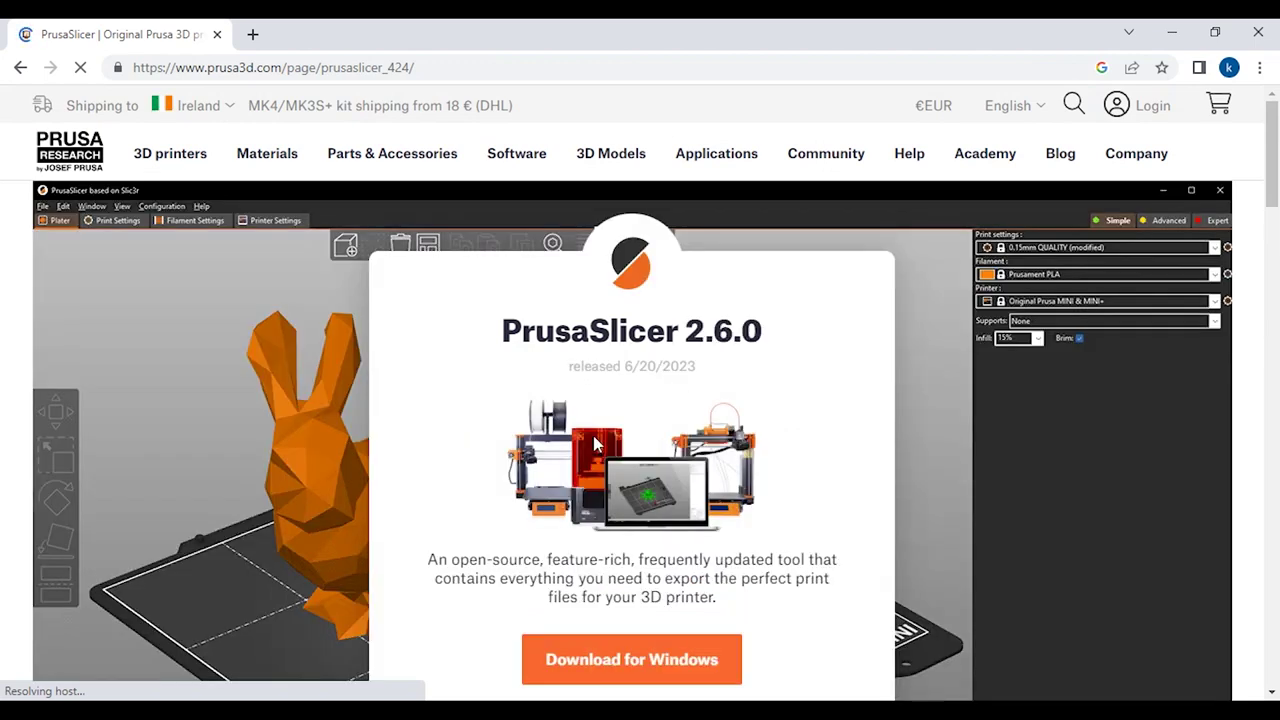
# - Download the PrusaSlicer 2.6.0 Windows installer and run prusa3d_win_2_6_0 from Downloads
pyautogui.scroll(-1, 596, 446)
pyautogui.scroll(-1, 596, 446)
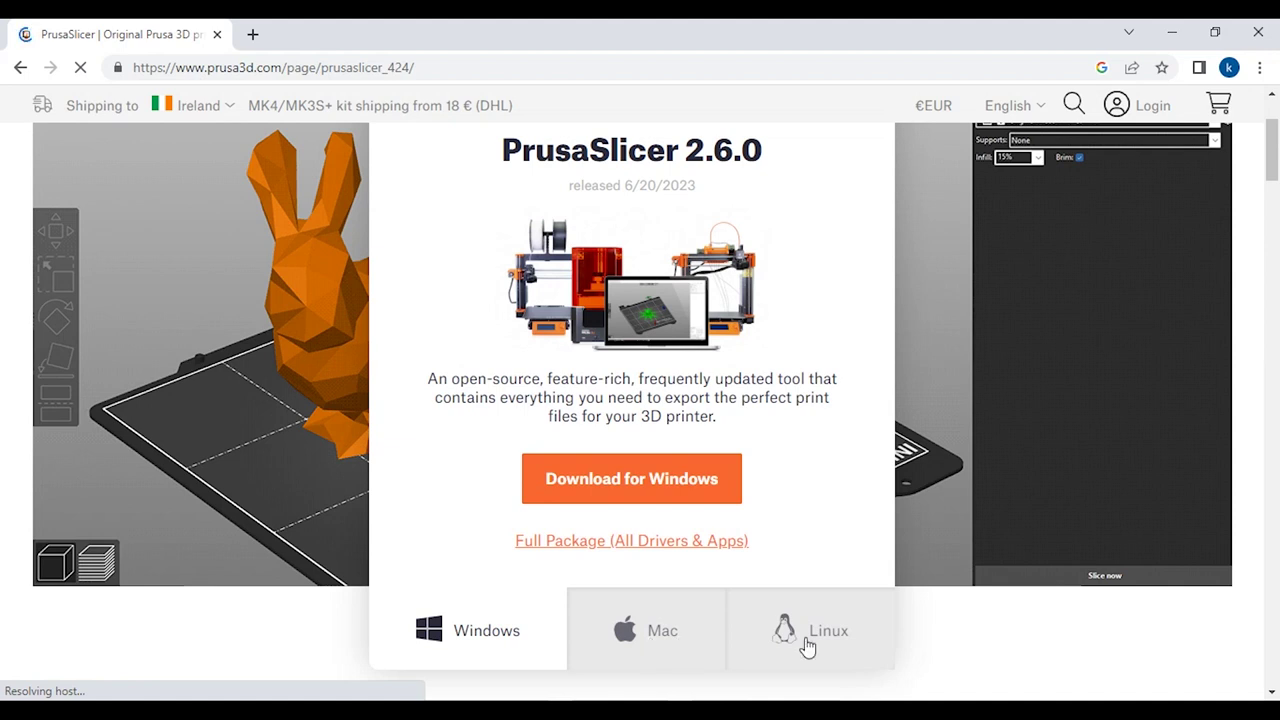
pyautogui.click(655, 488)
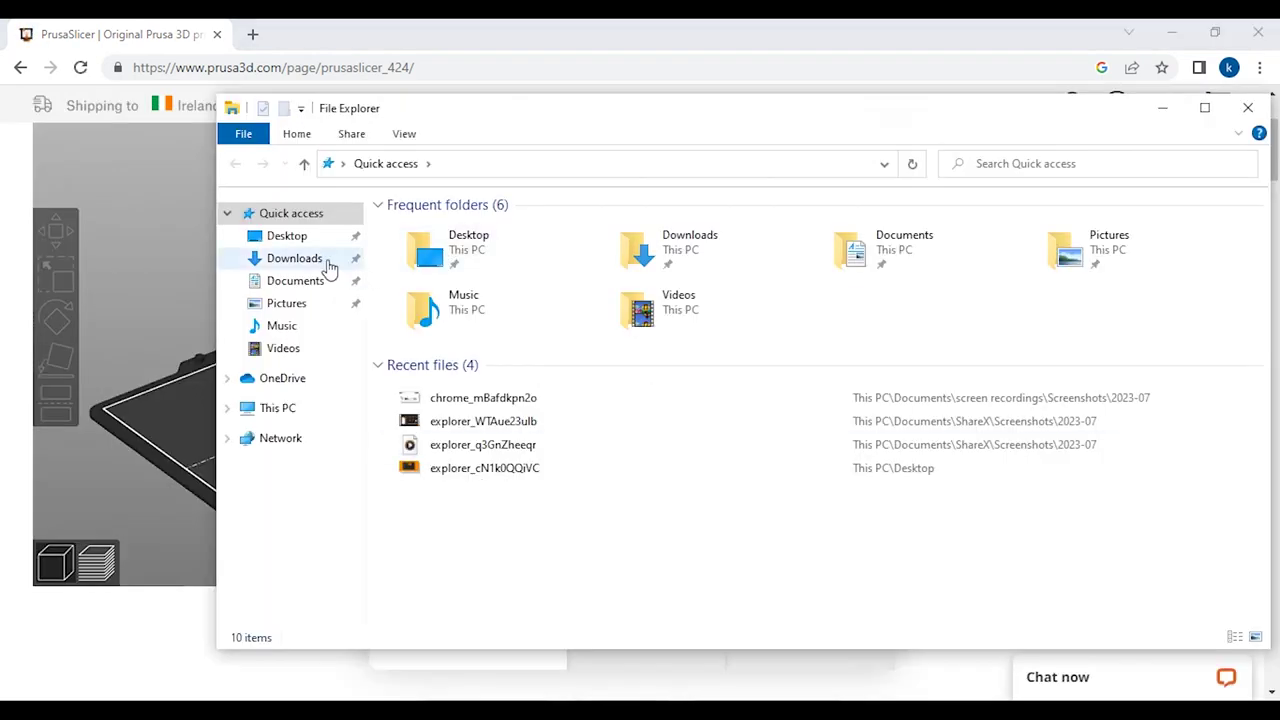
pyautogui.click(303, 260)
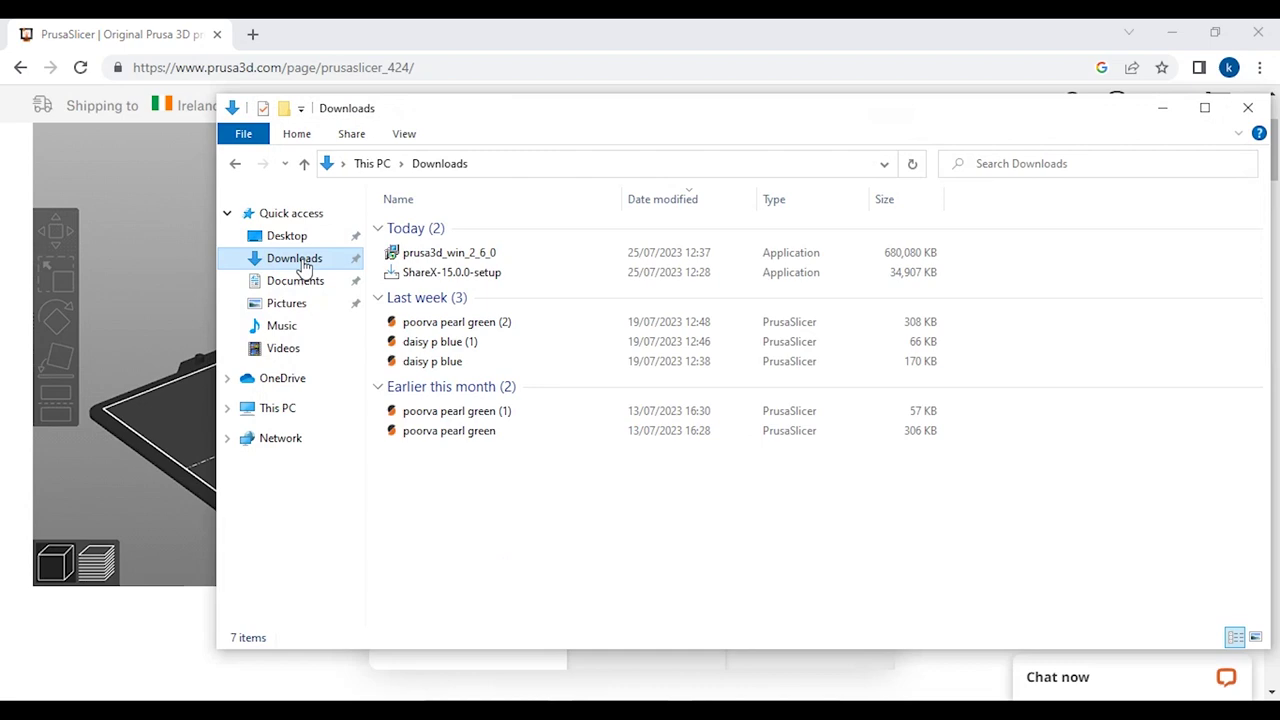
pyautogui.doubleClick(448, 256)
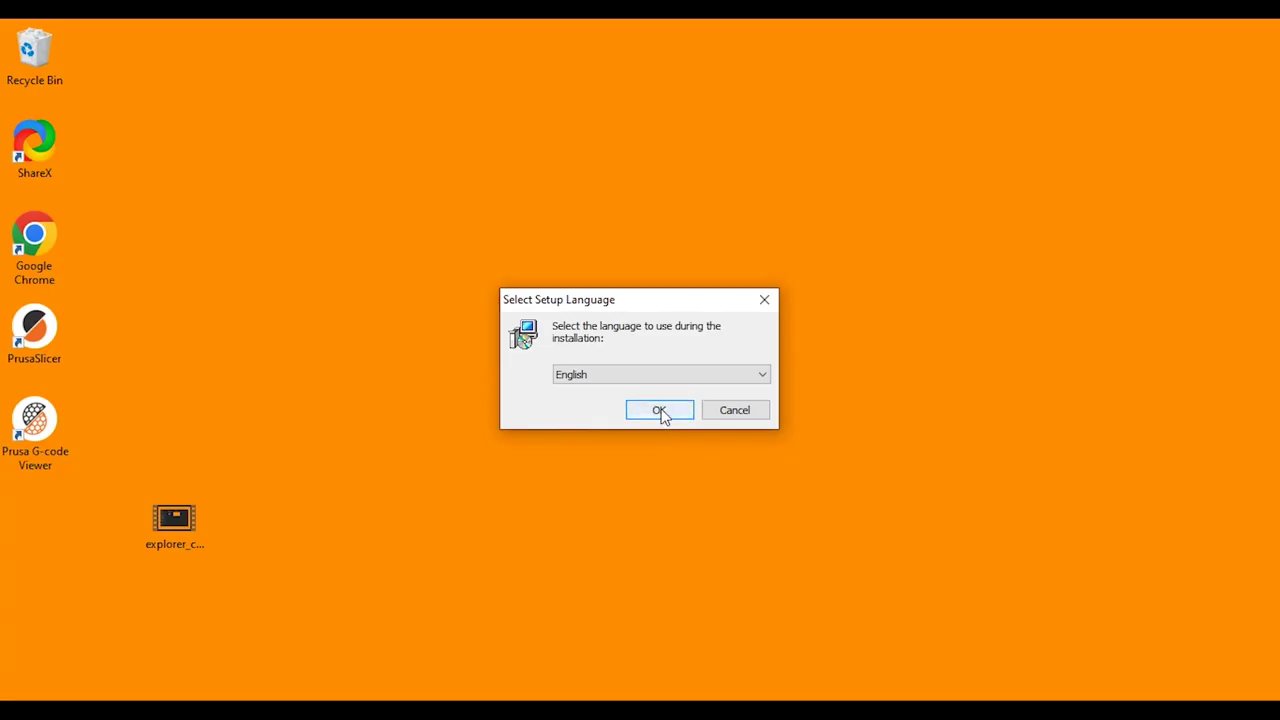
# - Install PrusaSlicer 2.6.0 in English with default components, unticking Open Tutorials and Visit Printables.com
pyautogui.click(661, 412)
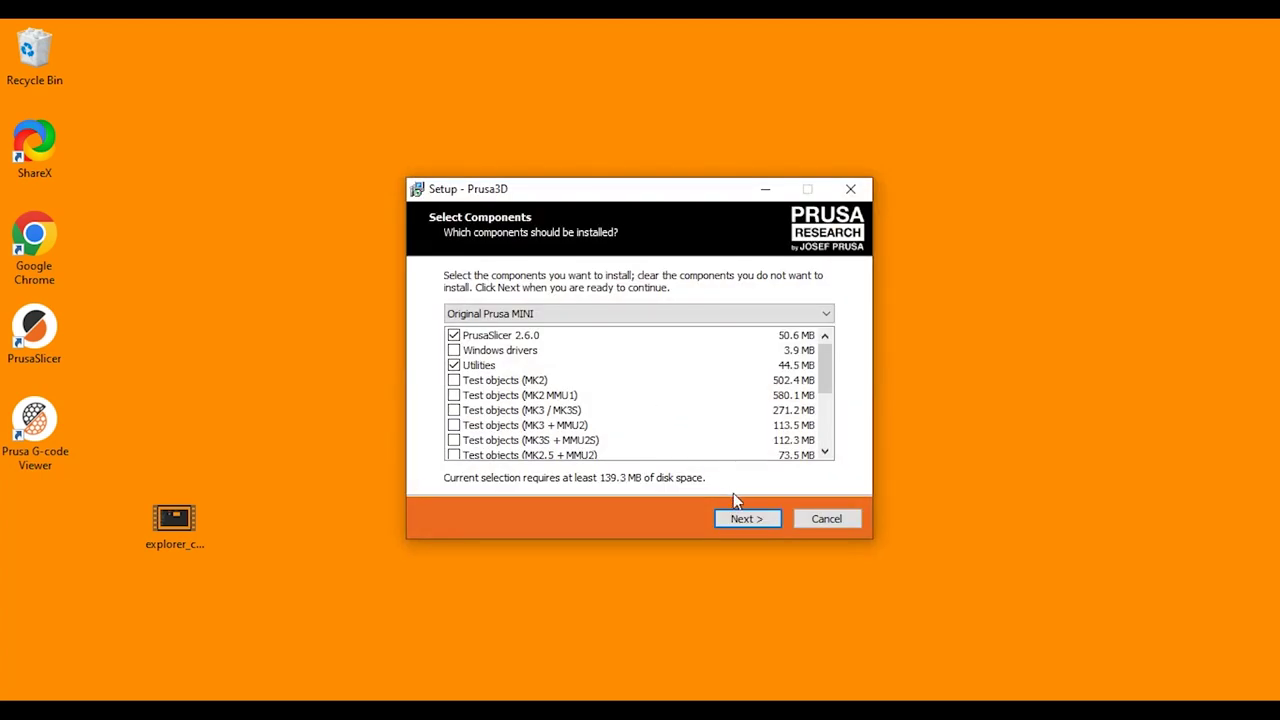
pyautogui.click(758, 519)
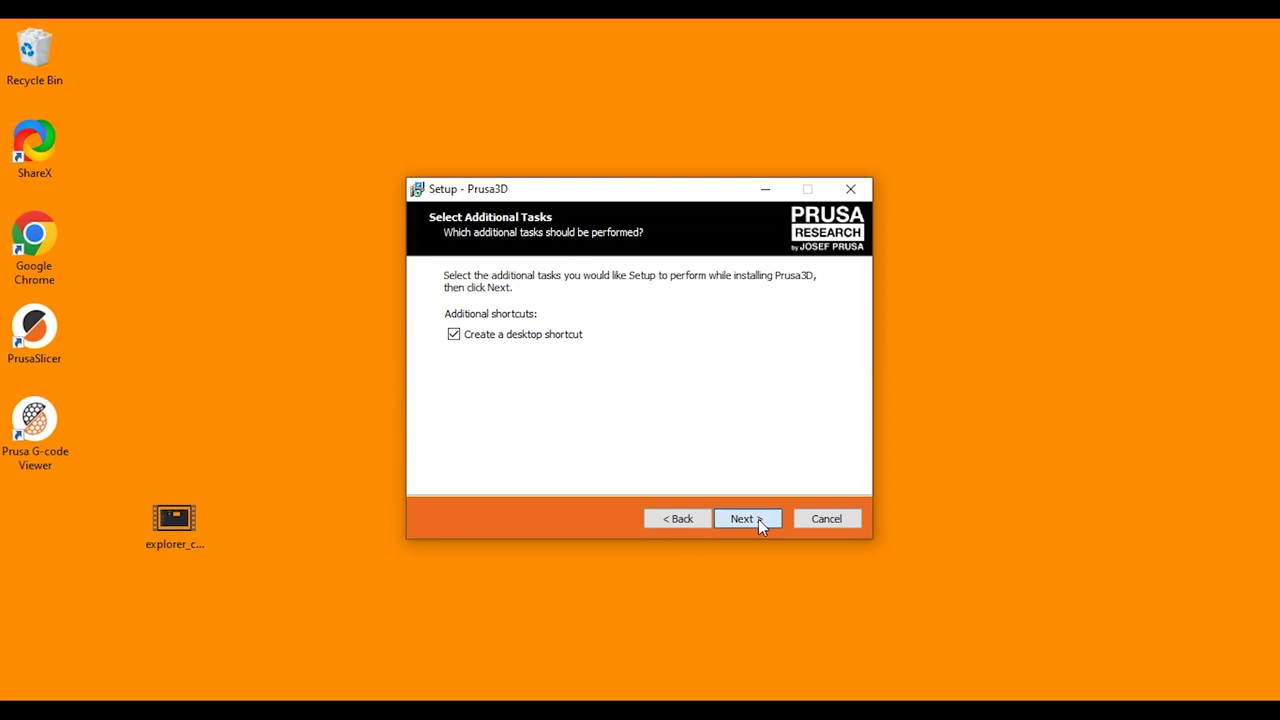
pyautogui.click(758, 519)
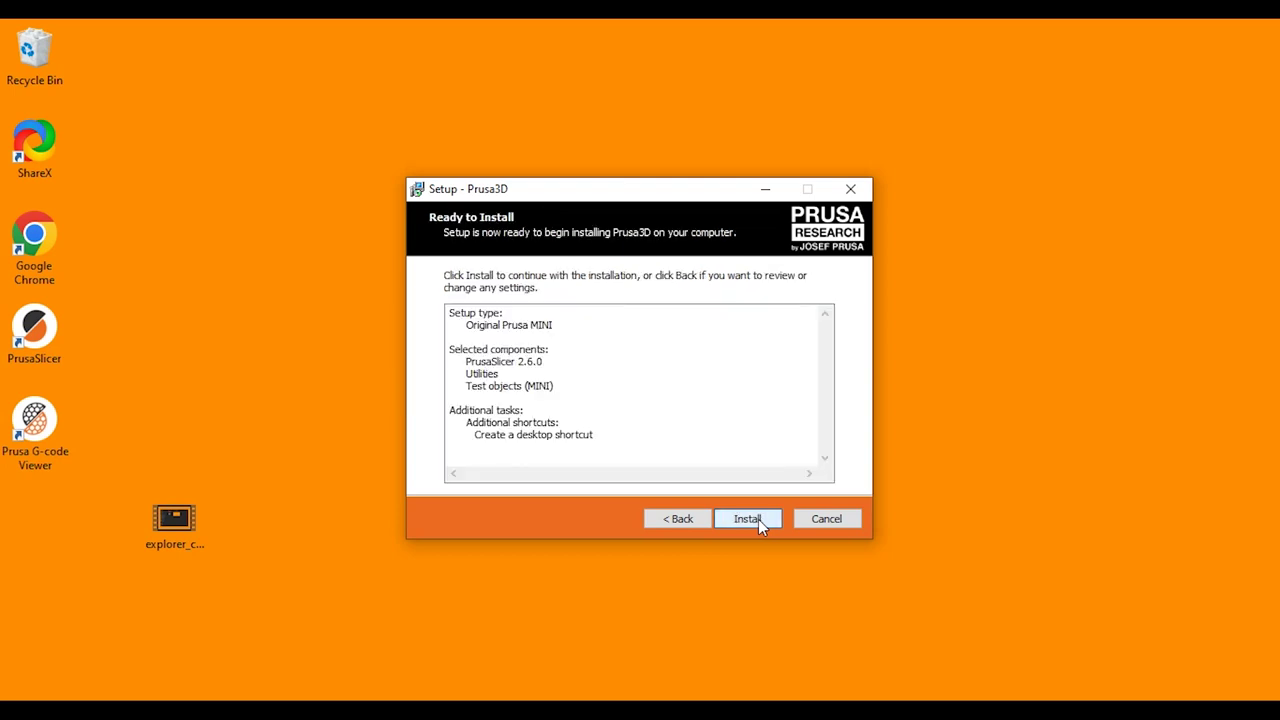
pyautogui.click(758, 519)
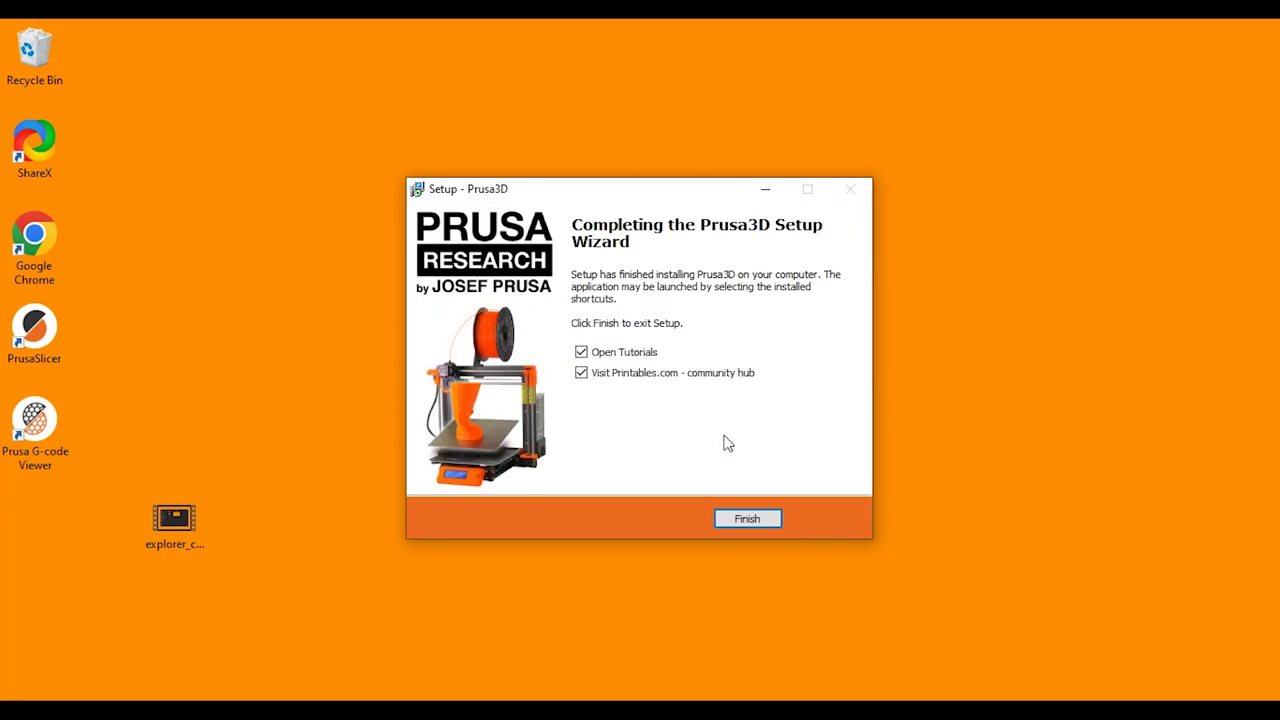
pyautogui.click(582, 352)
pyautogui.click(584, 376)
pyautogui.click(745, 518)
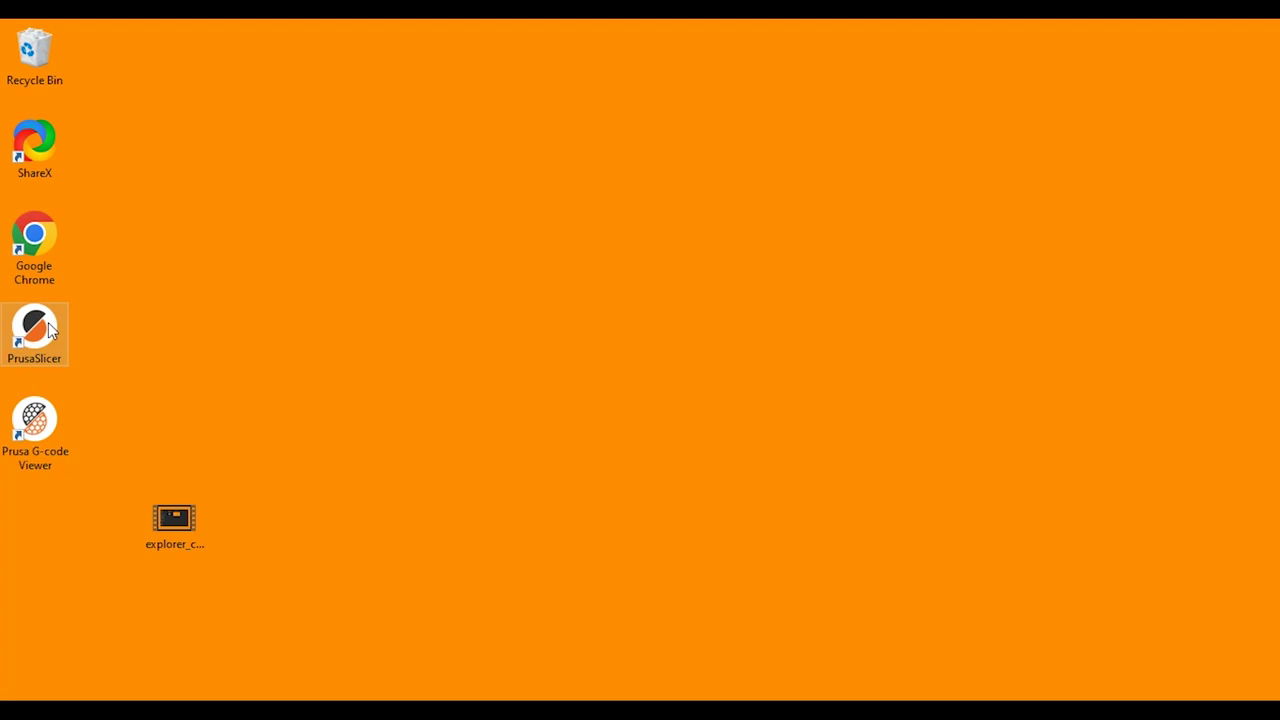
# - Browse File Explorer to C:\Program Files\Prusa3D\PrusaSlicer
pyautogui.click(400, 685)
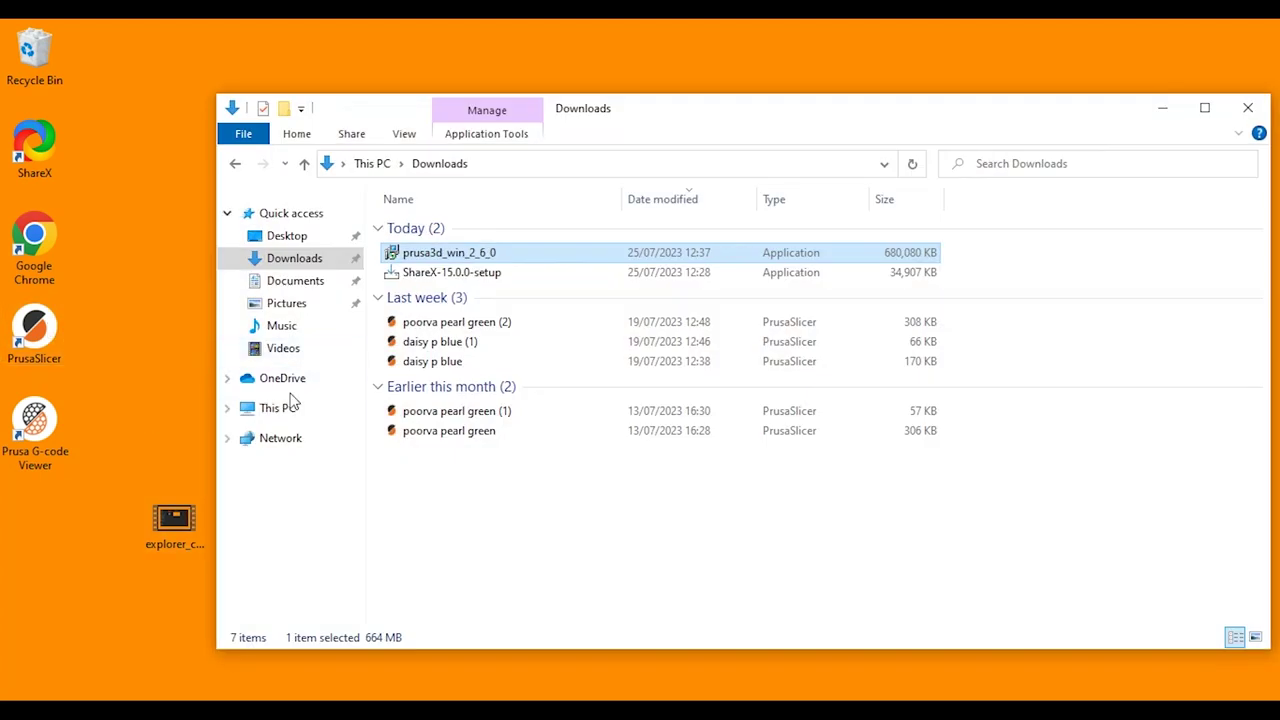
pyautogui.click(284, 408)
pyautogui.doubleClick(478, 423)
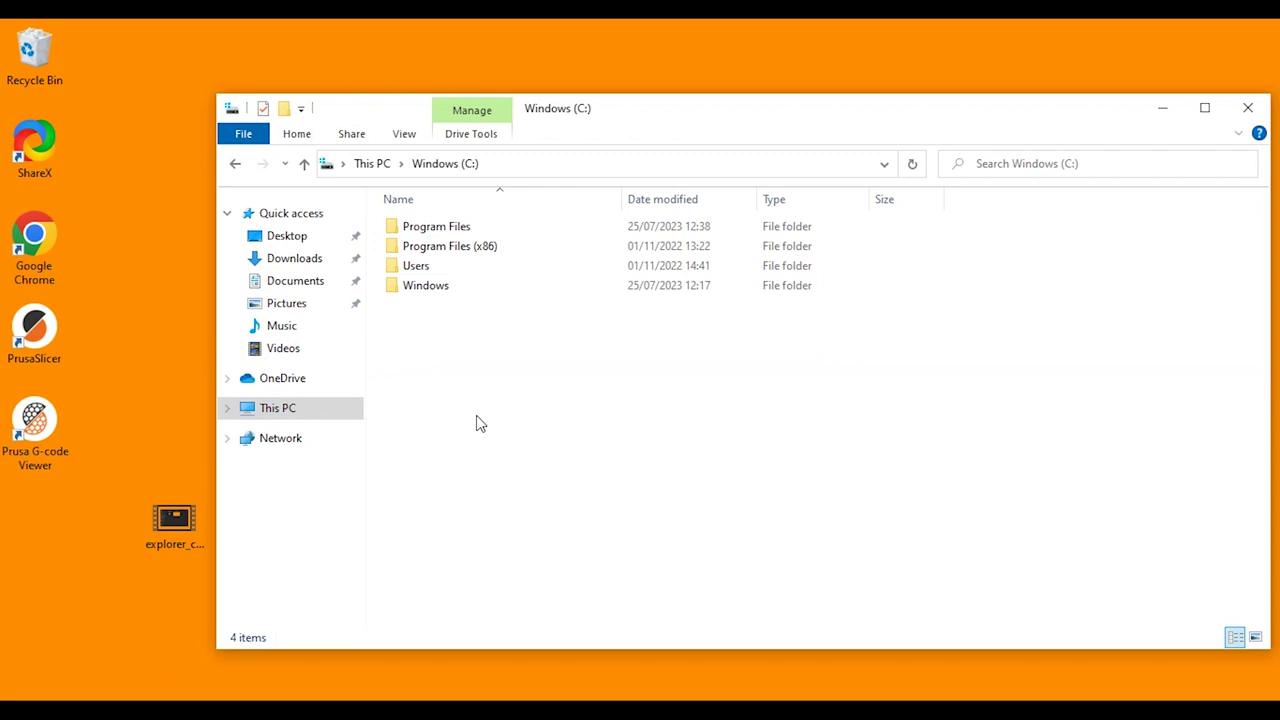
pyautogui.doubleClick(437, 226)
pyautogui.doubleClick(430, 443)
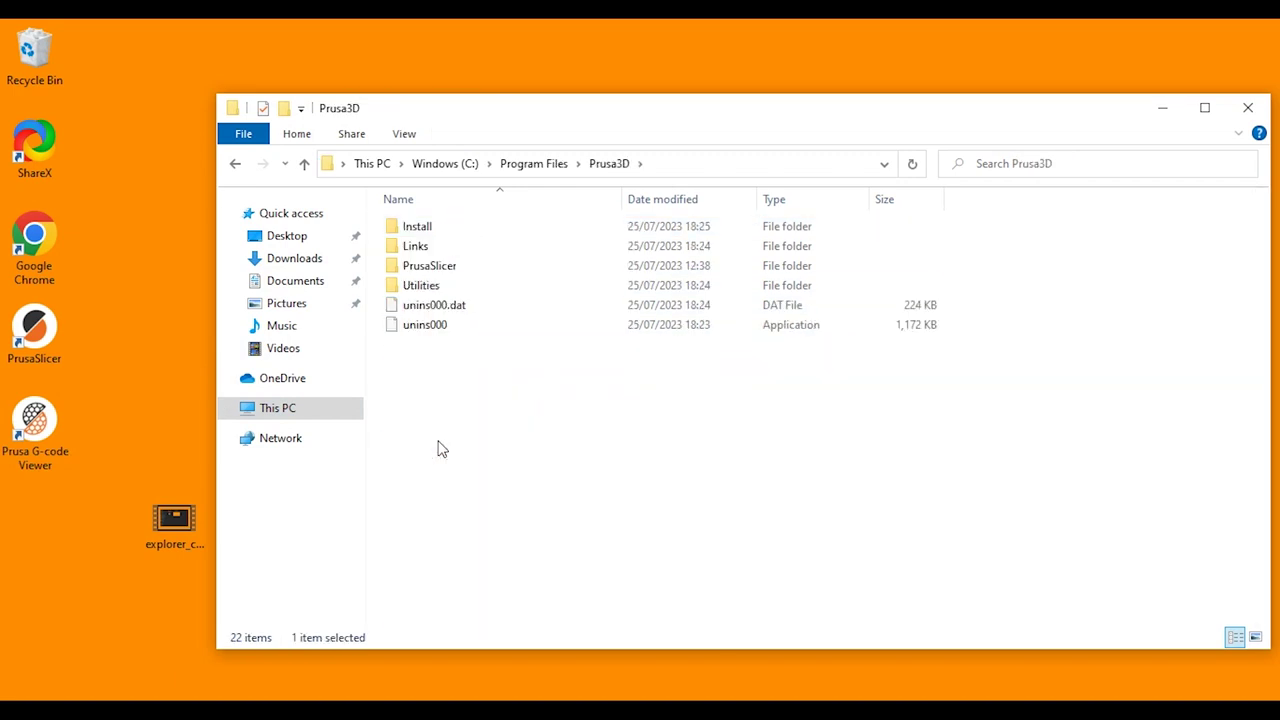
pyautogui.doubleClick(440, 266)
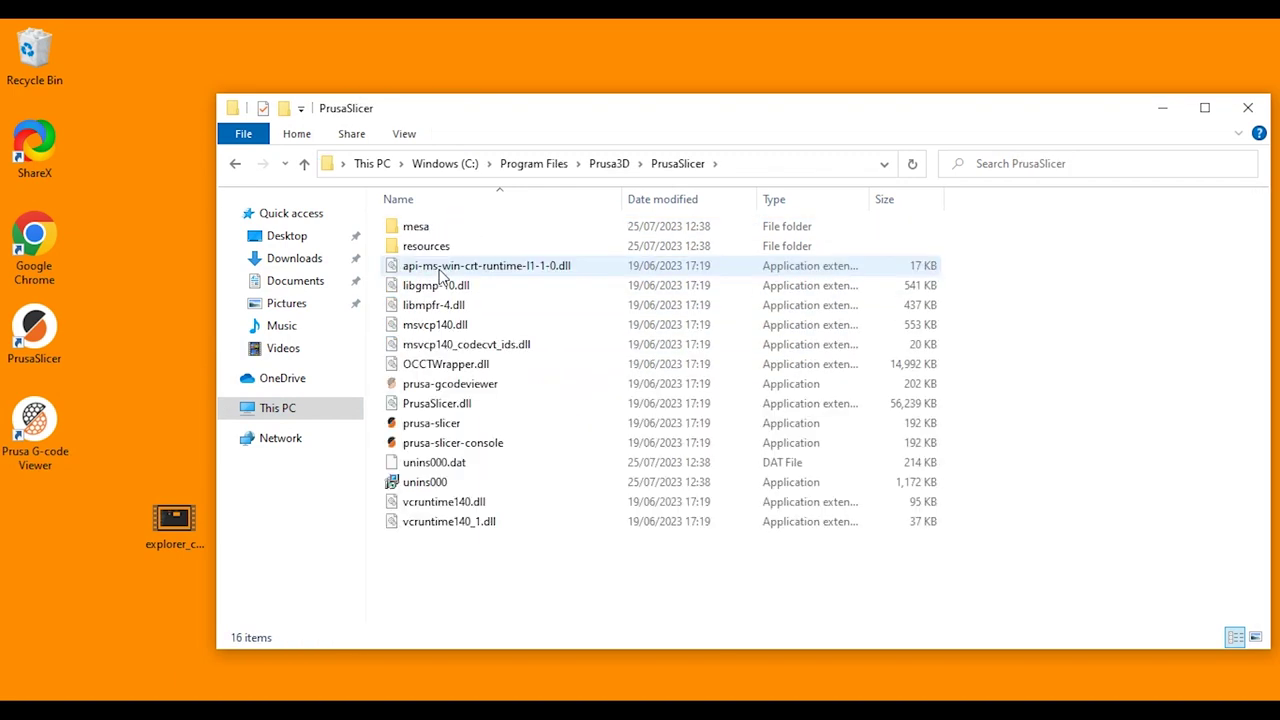
# - Launch prusa-slicer and start the Configuration Wizard from the Configuration menu
pyautogui.doubleClick(432, 426)
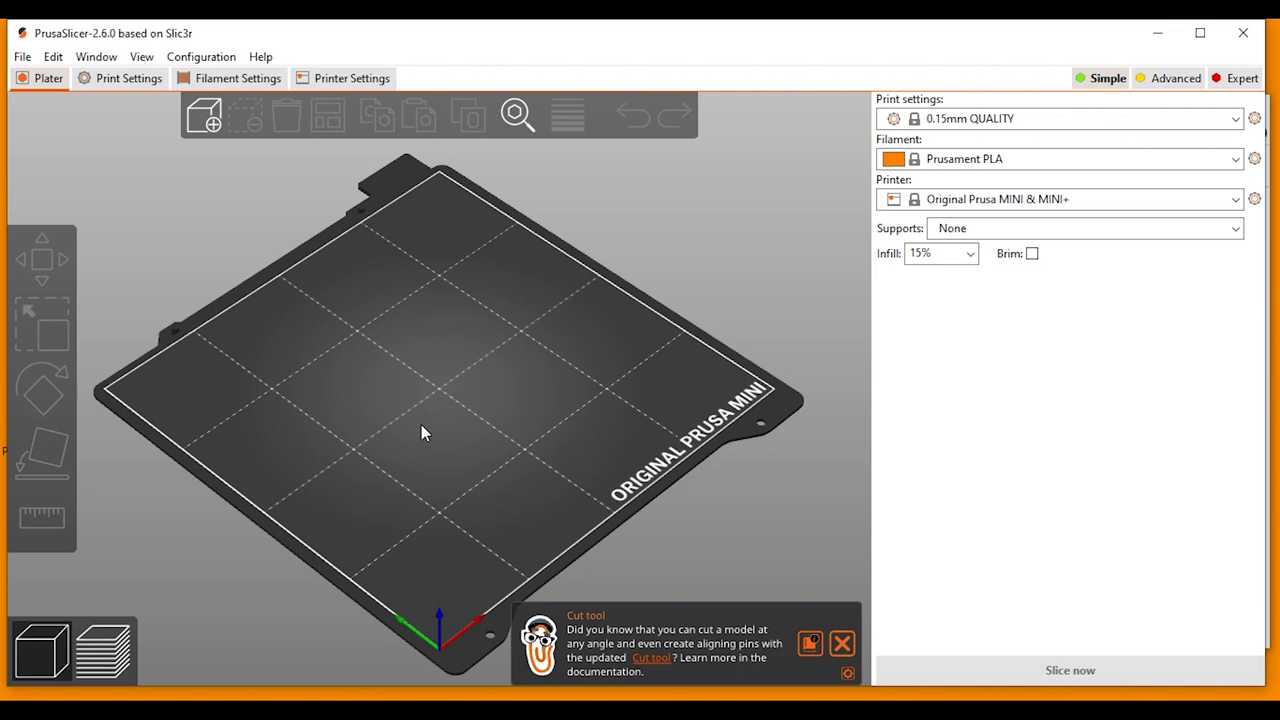
pyautogui.click(225, 56)
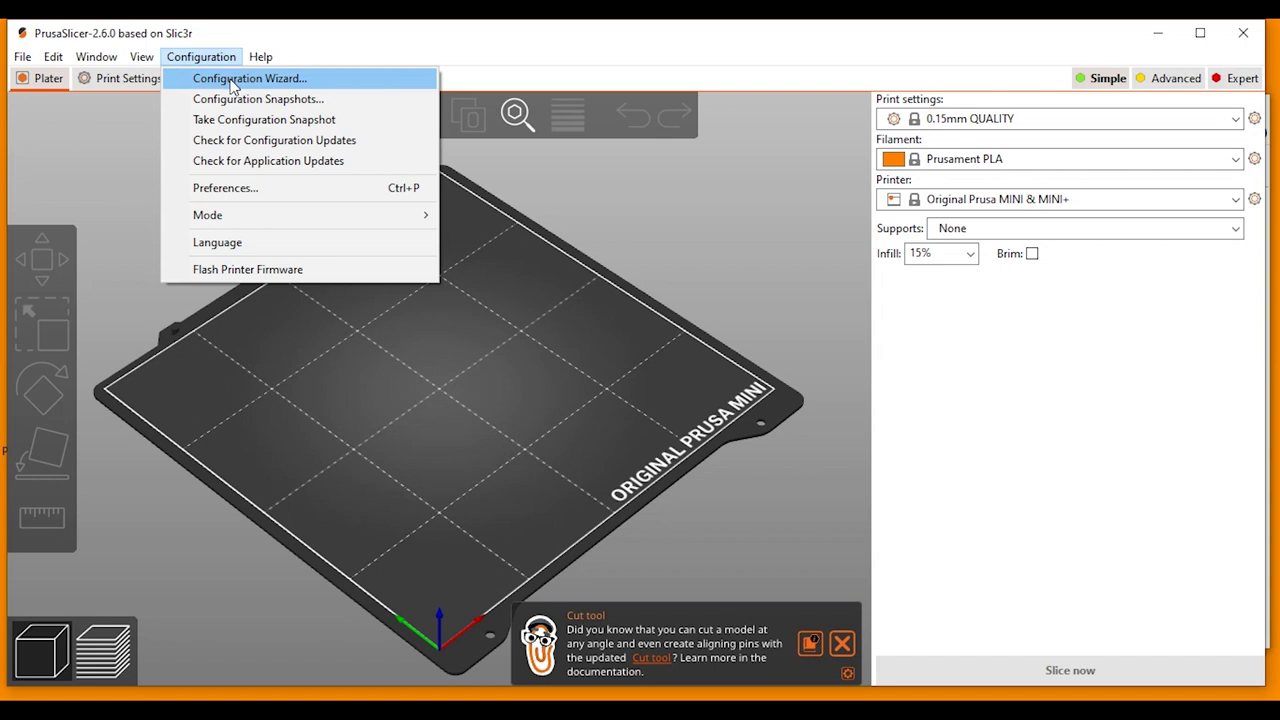
pyautogui.click(230, 79)
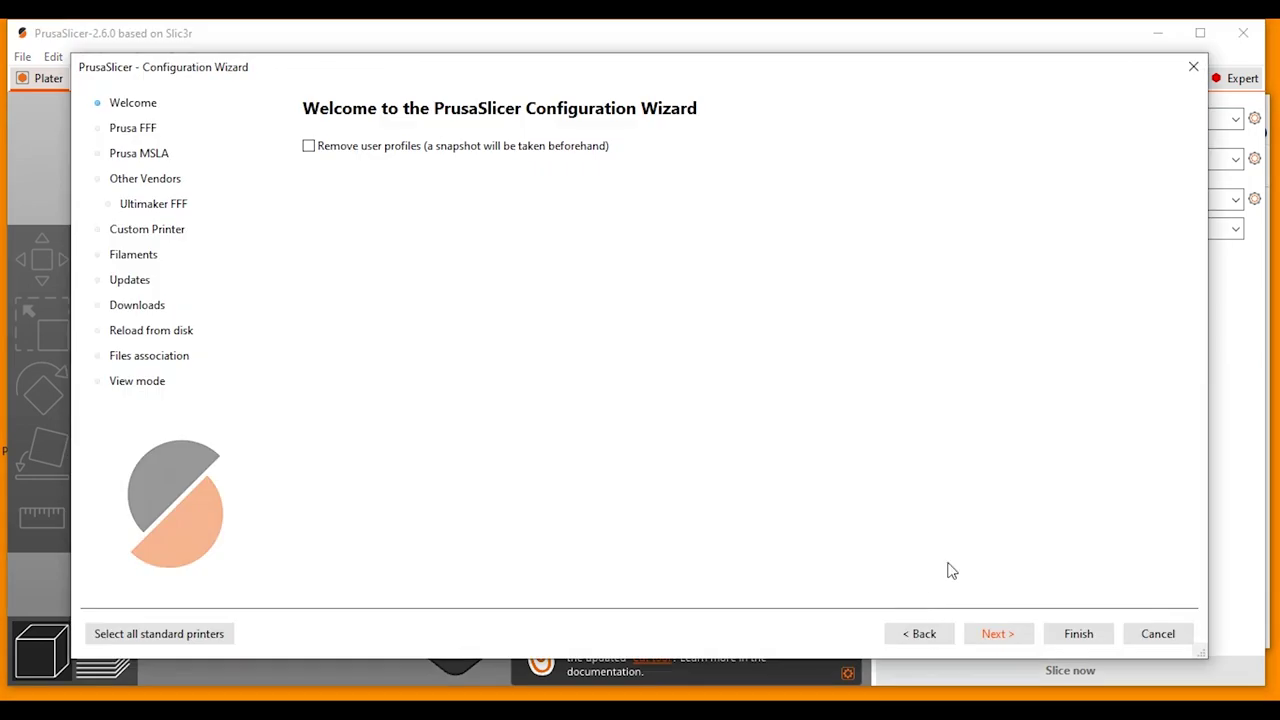
# - Advance to Prusa FFF printers and review the MINI and MK3S 0.4 mm nozzle choices
pyautogui.click(1010, 632)
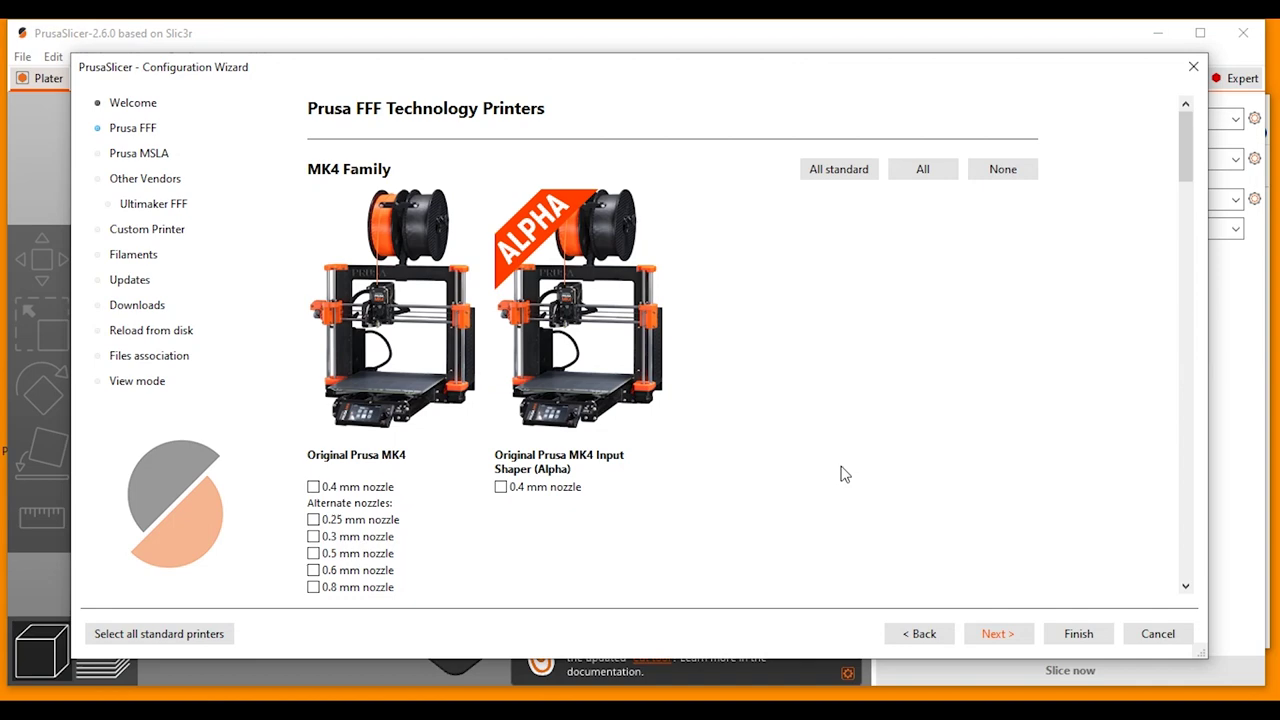
pyautogui.scroll(-2, 842, 474)
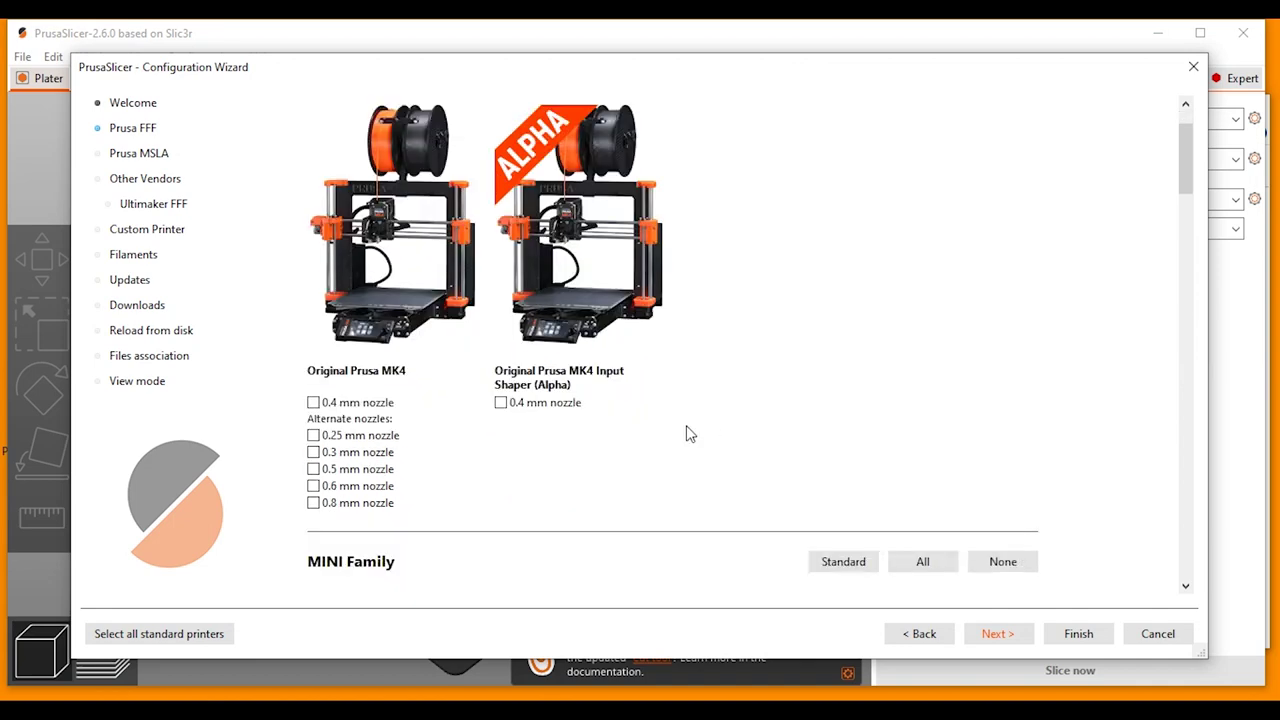
pyautogui.scroll(-8, 688, 433)
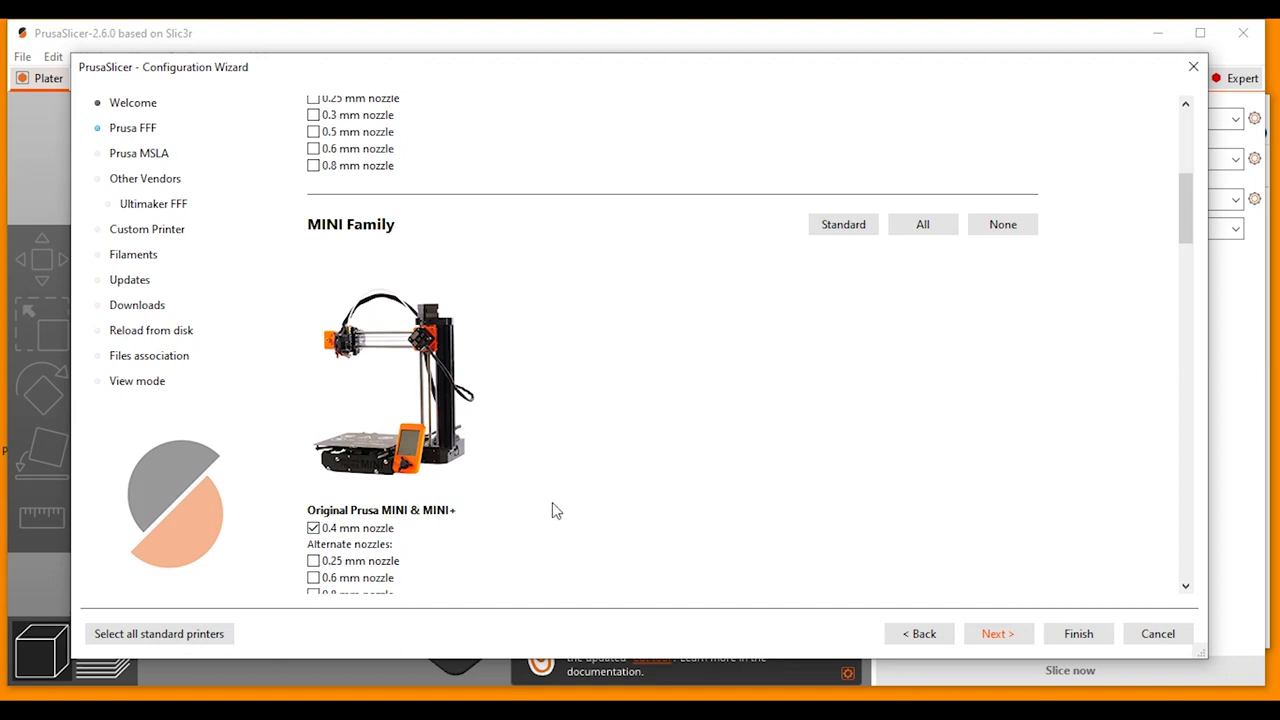
pyautogui.scroll(-14, 556, 510)
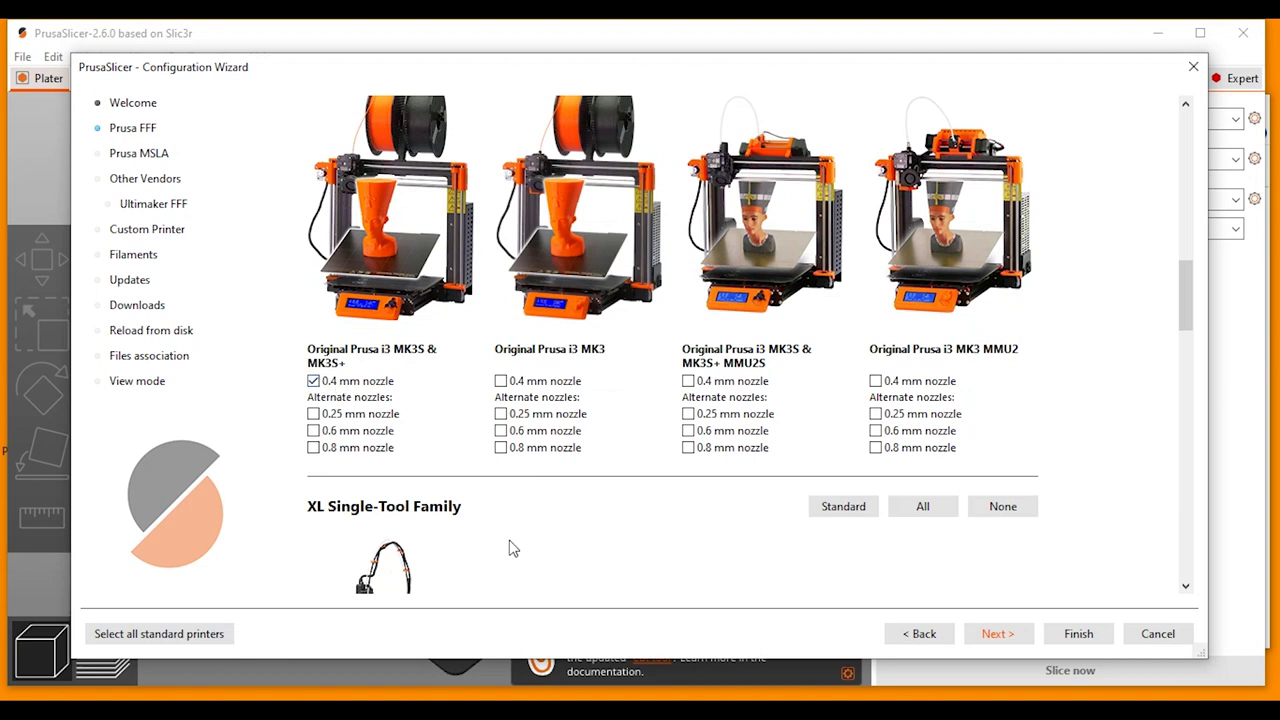
# - Page past MSLA, other vendors and Ultimaker 2 (0.4 mm) to Custom Printer Setup
pyautogui.click(1004, 640)
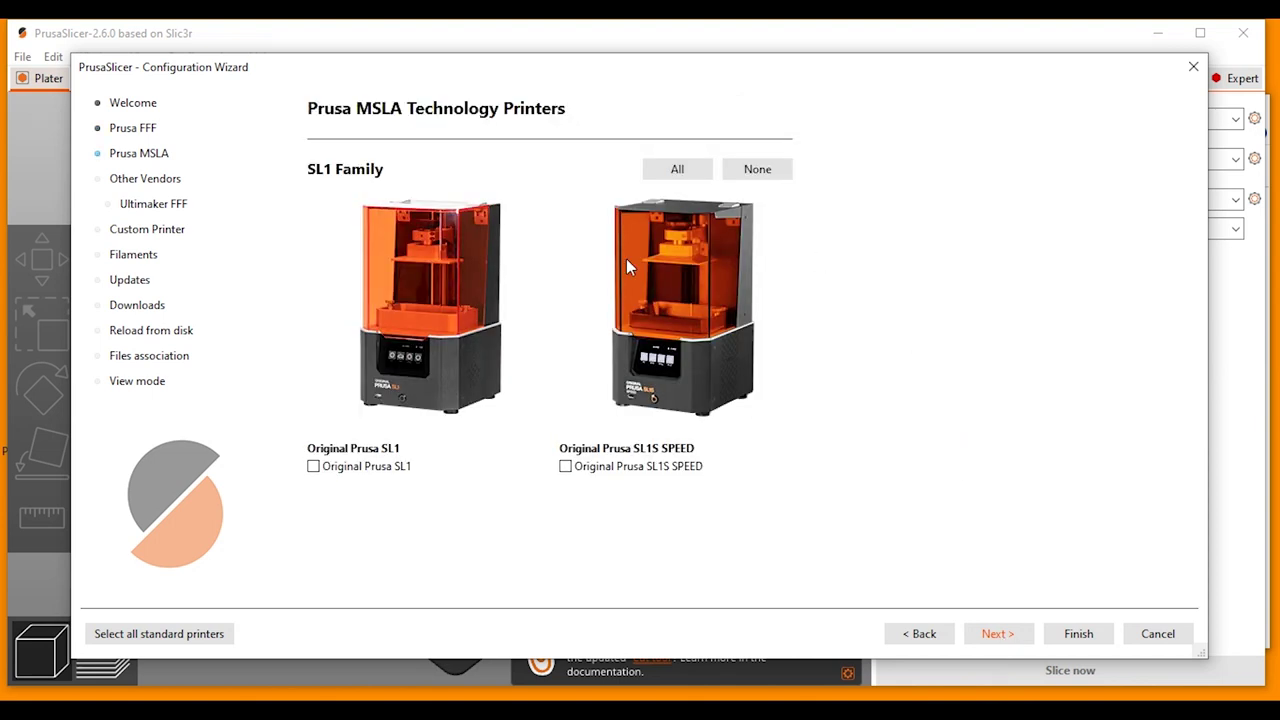
pyautogui.click(997, 634)
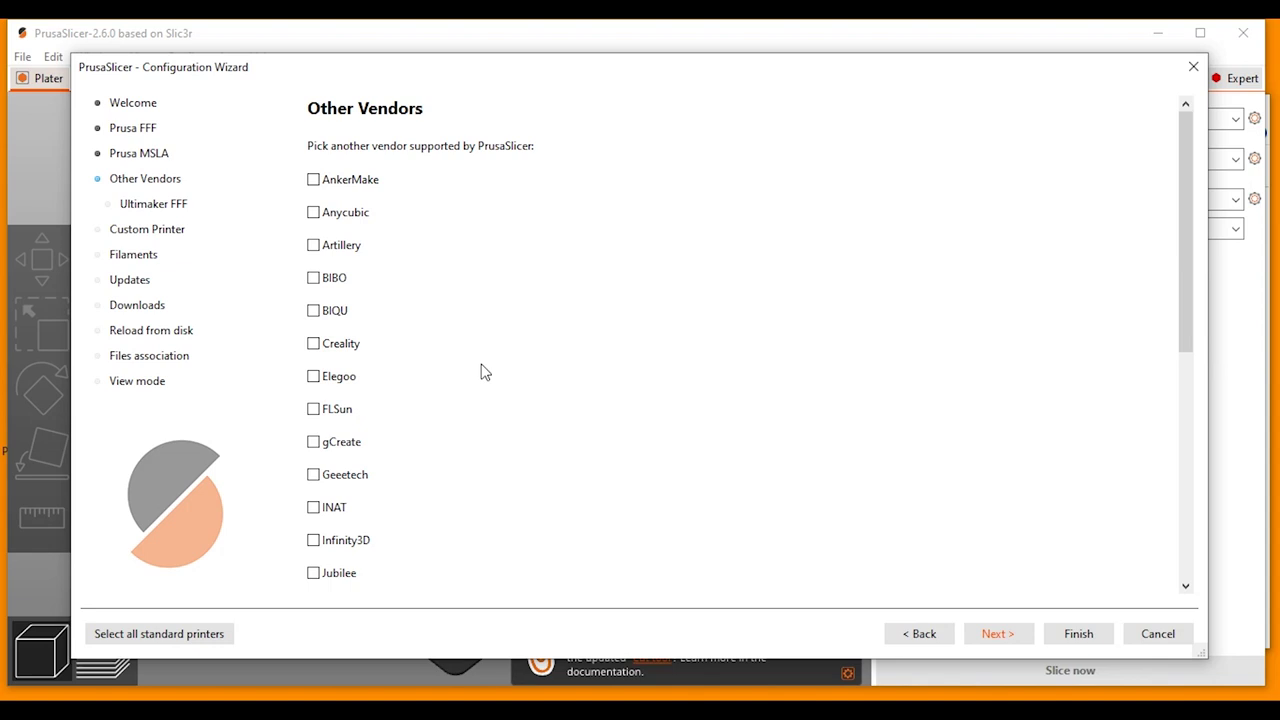
pyautogui.scroll(-8, 480, 372)
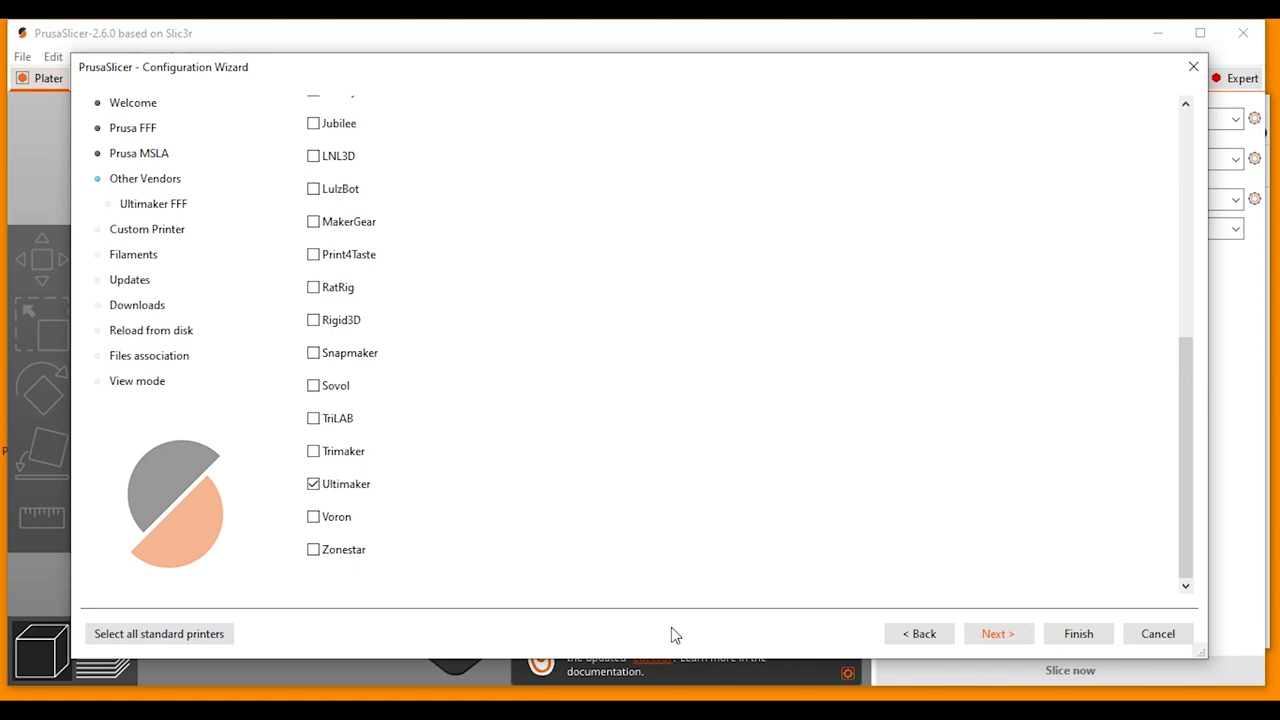
pyautogui.click(995, 636)
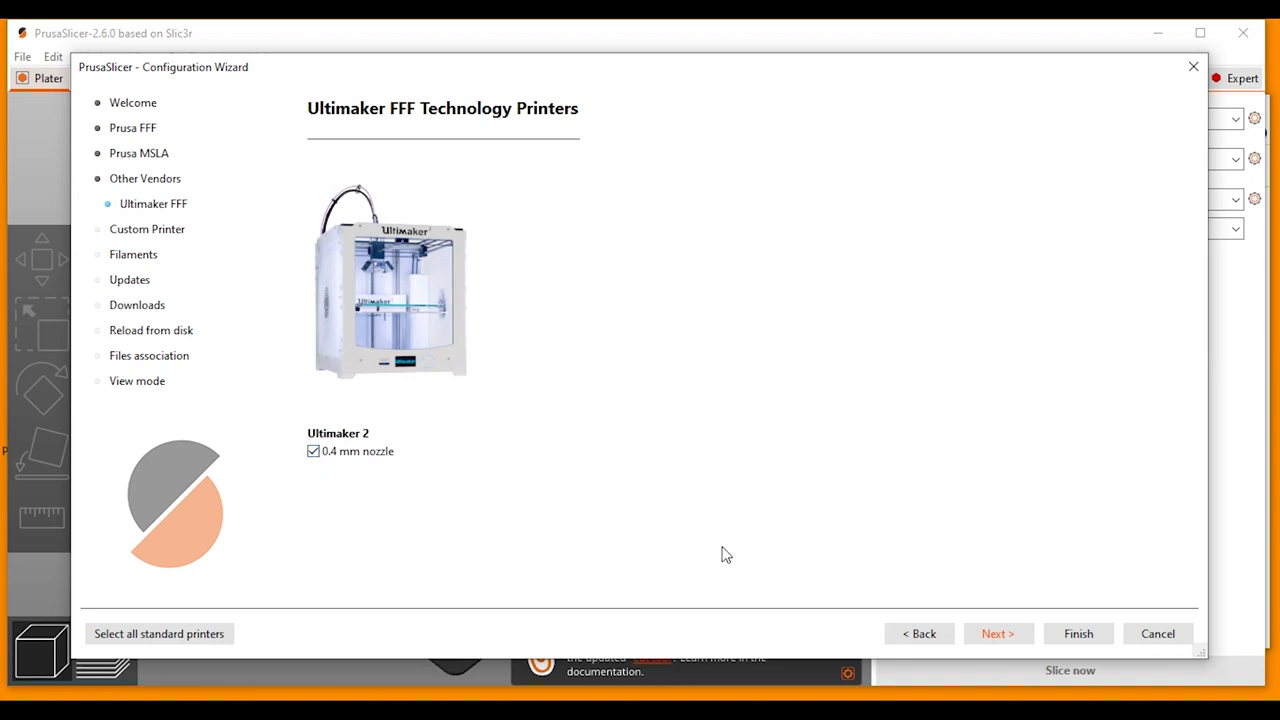
pyautogui.click(1006, 640)
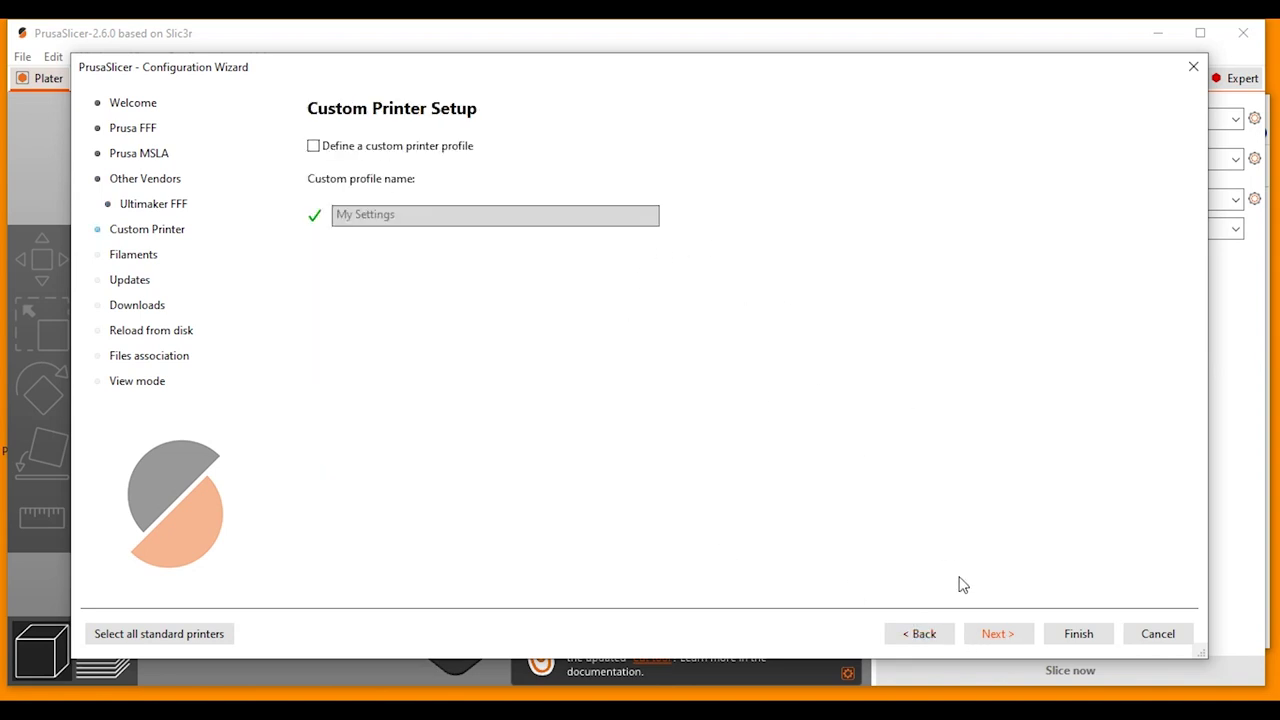
# - On the Filaments page, clear all profiles and tick Prusament PLA and Prusament PETG
pyautogui.click(994, 639)
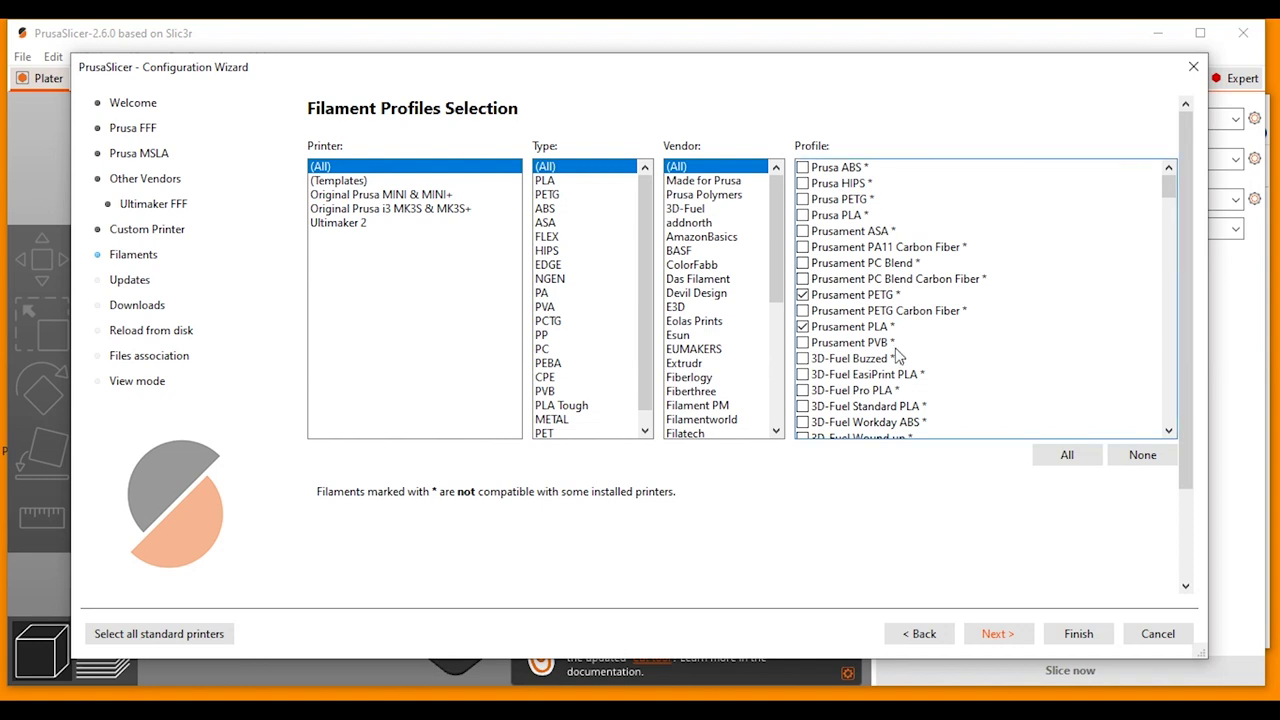
pyautogui.click(1140, 461)
pyautogui.click(802, 326)
pyautogui.click(802, 295)
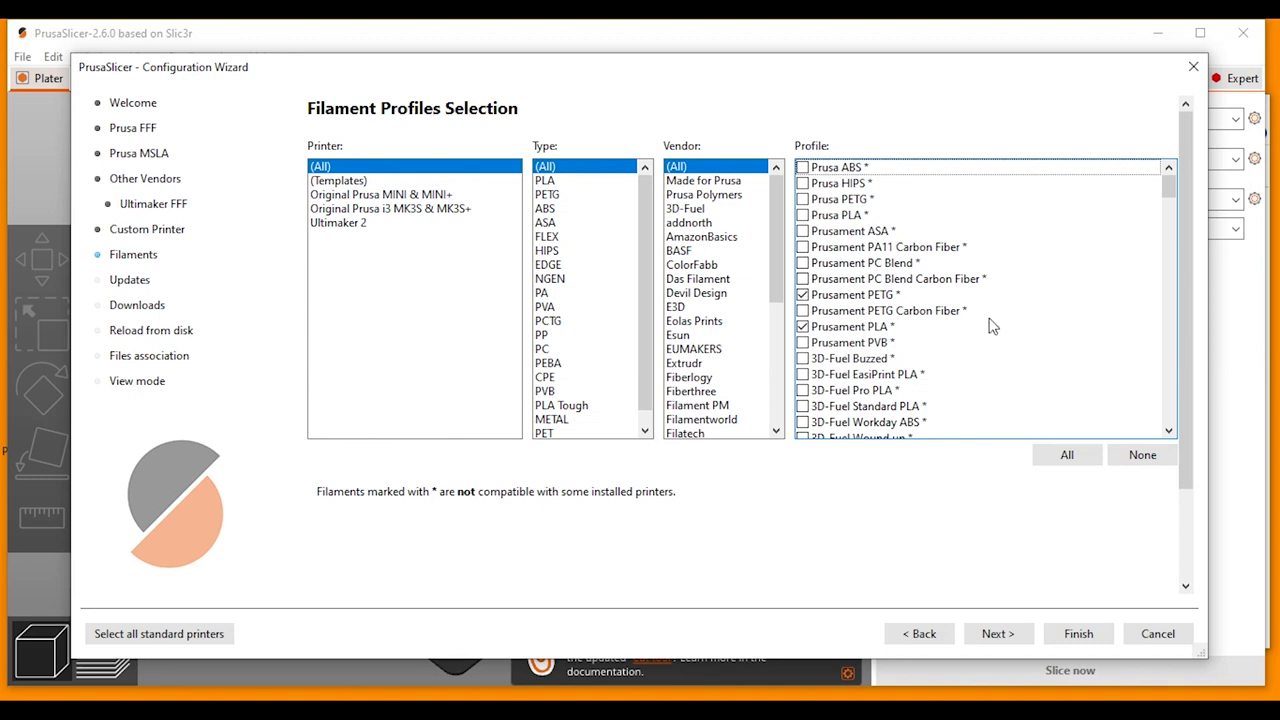
# - Also tick the Generic PETG and Generic PLA filament profiles
pyautogui.scroll(-18, 928, 353)
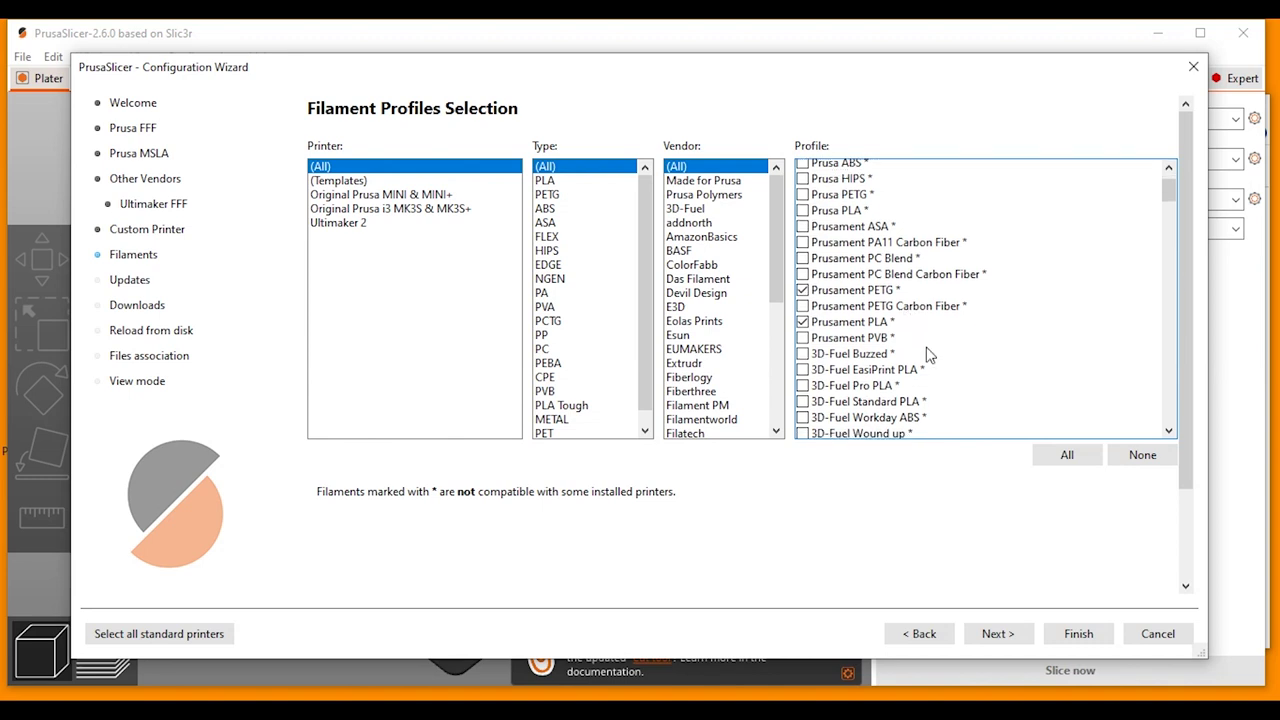
pyautogui.scroll(-20, 928, 353)
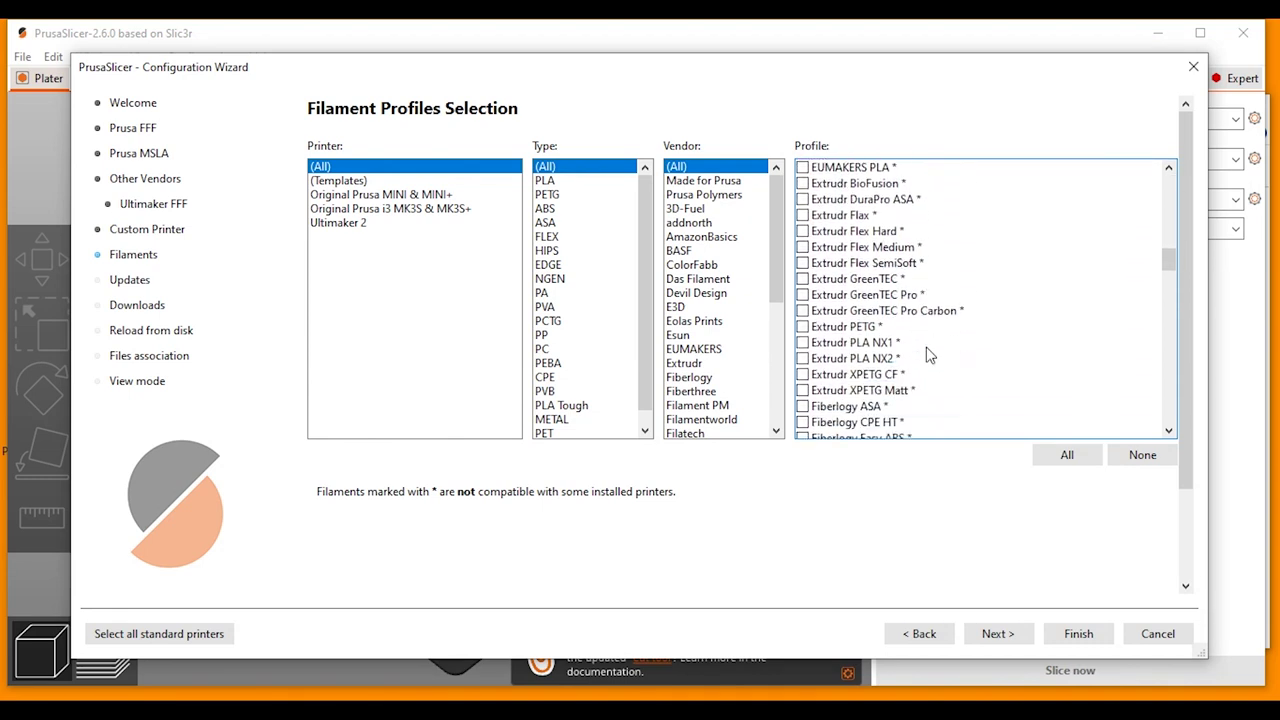
pyautogui.scroll(-15, 928, 353)
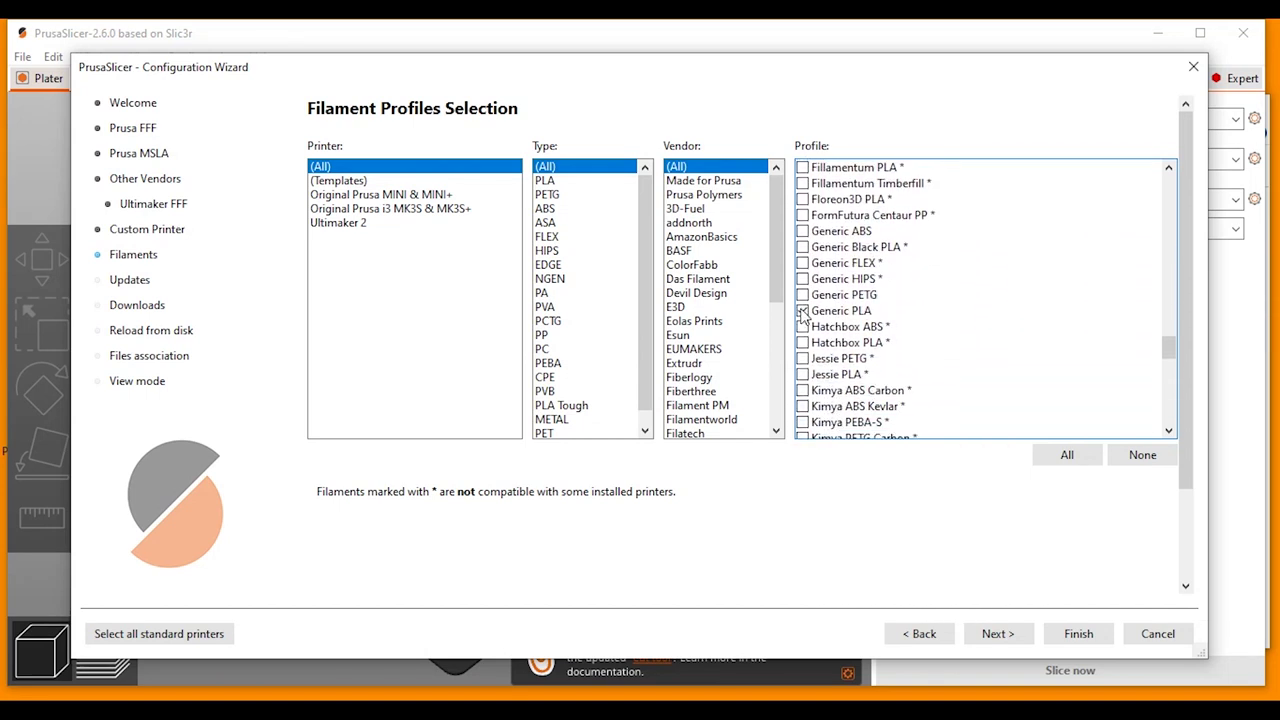
pyautogui.click(802, 296)
pyautogui.click(802, 311)
# - Keep default Updates, Downloads and Reload from disk settings
pyautogui.click(1005, 637)
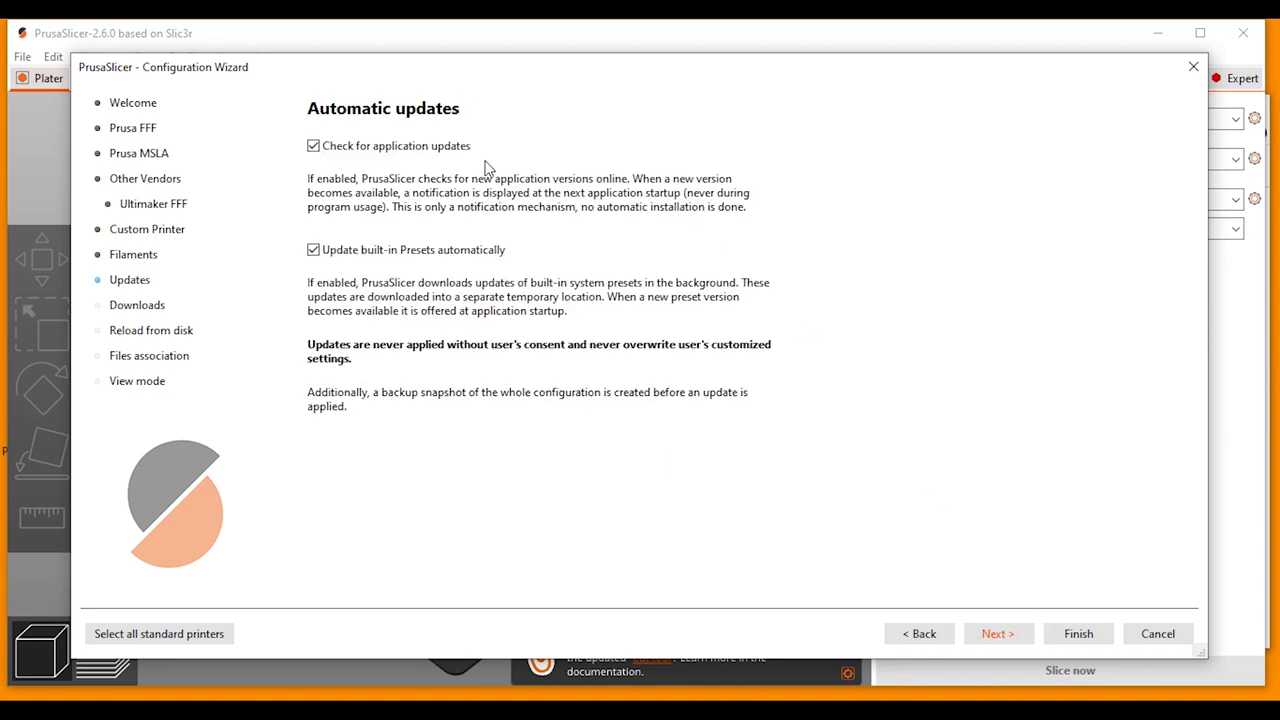
pyautogui.click(997, 639)
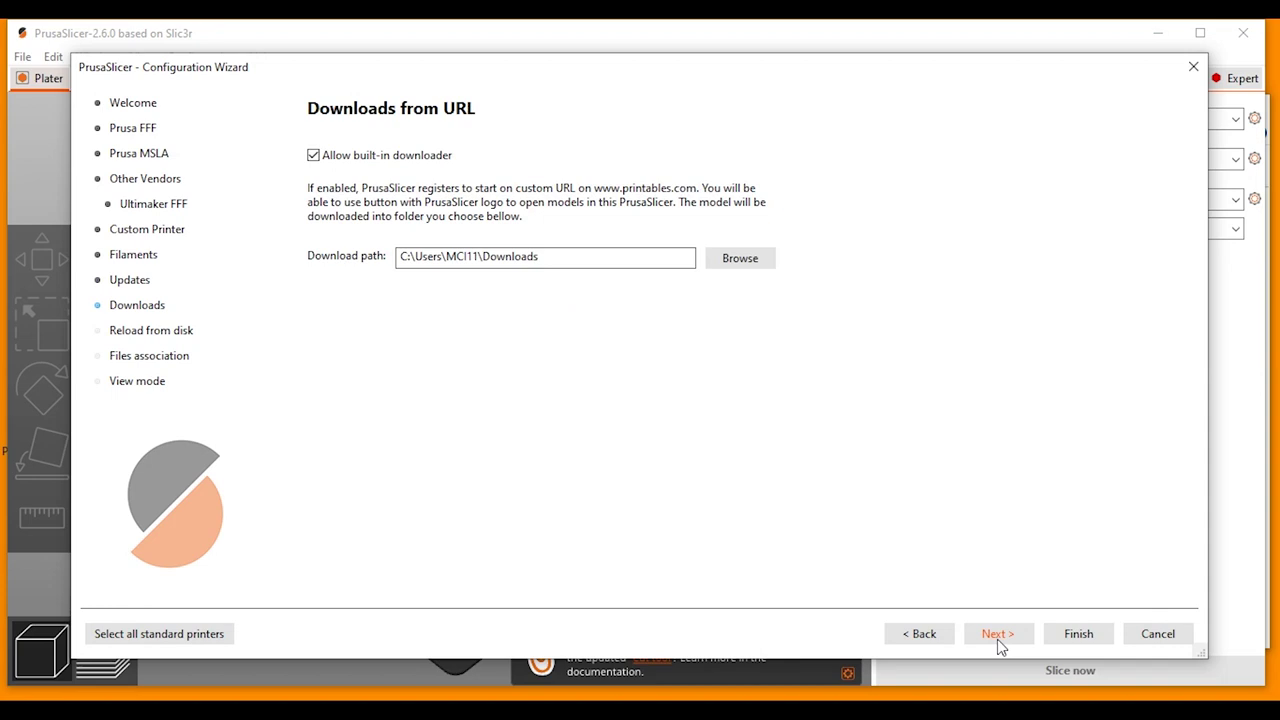
pyautogui.click(997, 639)
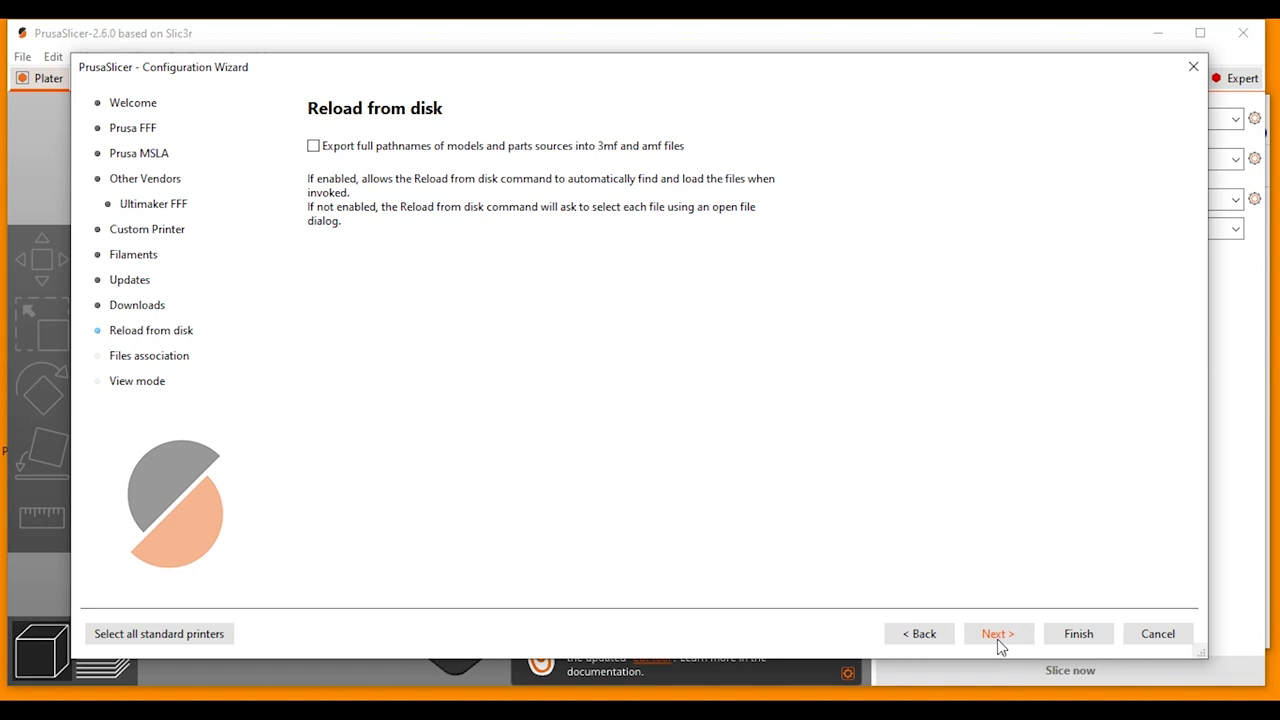
pyautogui.click(997, 639)
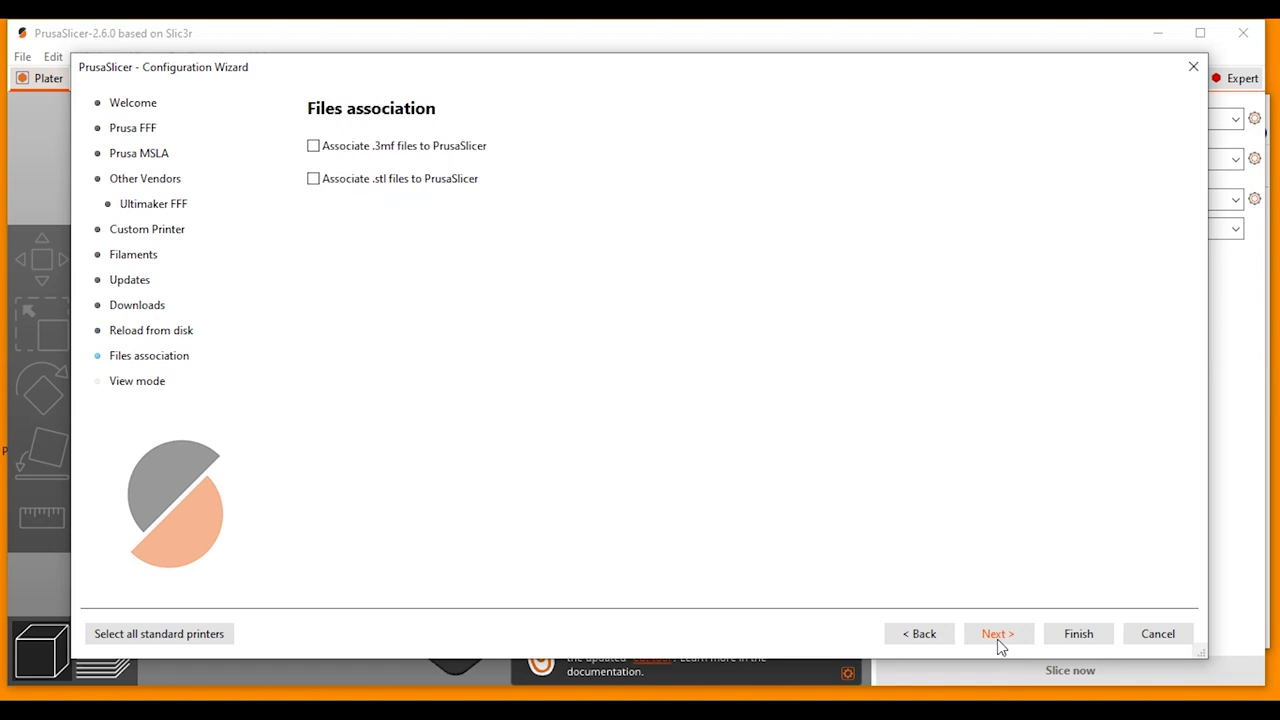
# - Associate .3mf and .stl files with PrusaSlicer and finish the wizard
pyautogui.click(313, 147)
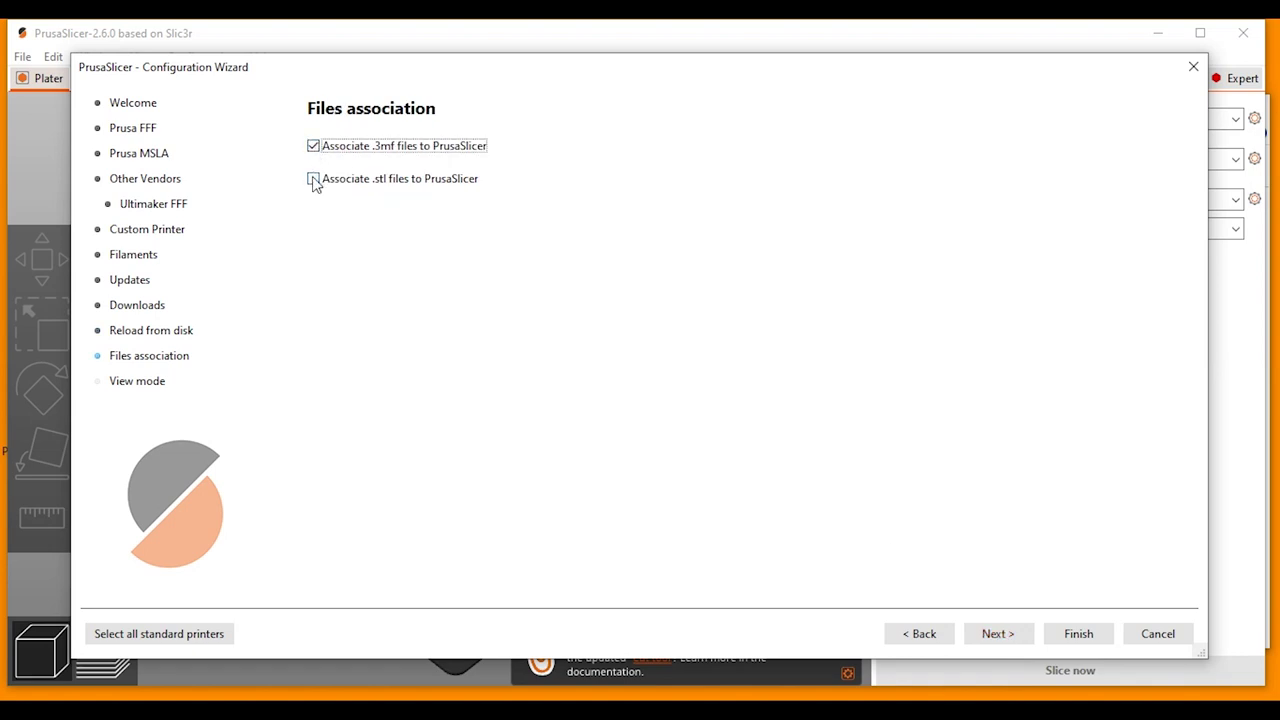
pyautogui.click(312, 177)
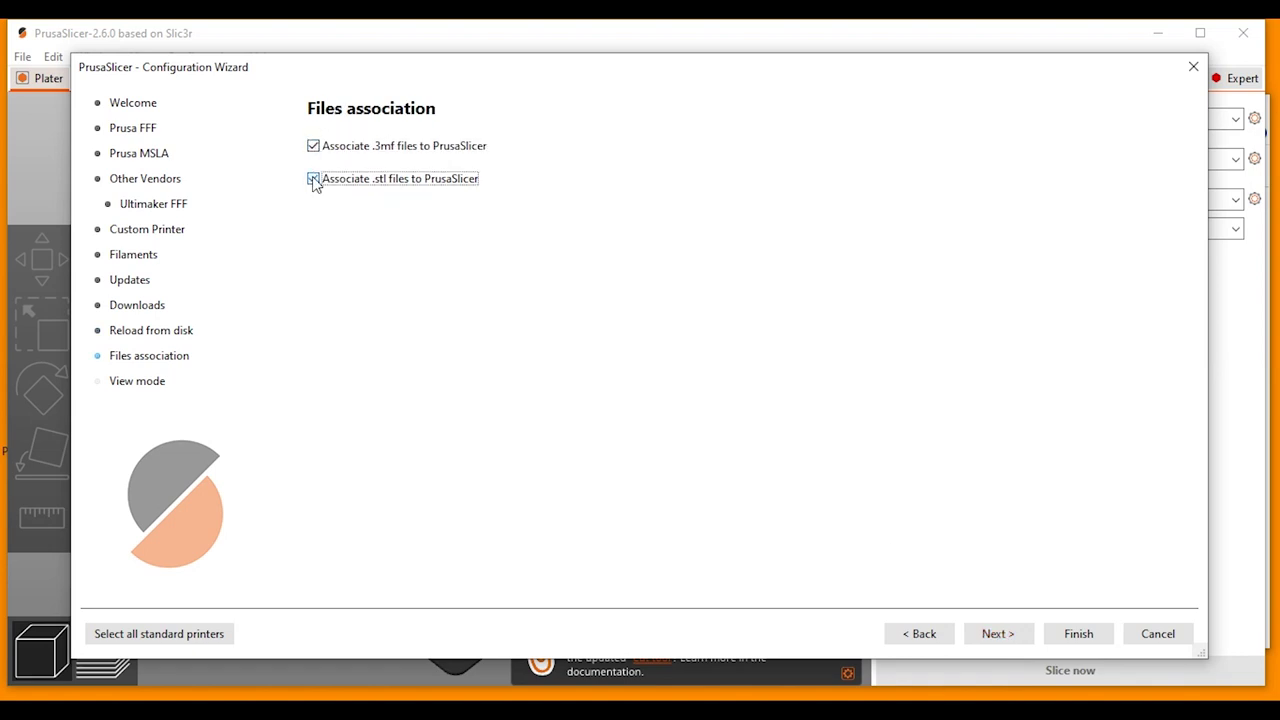
pyautogui.click(993, 636)
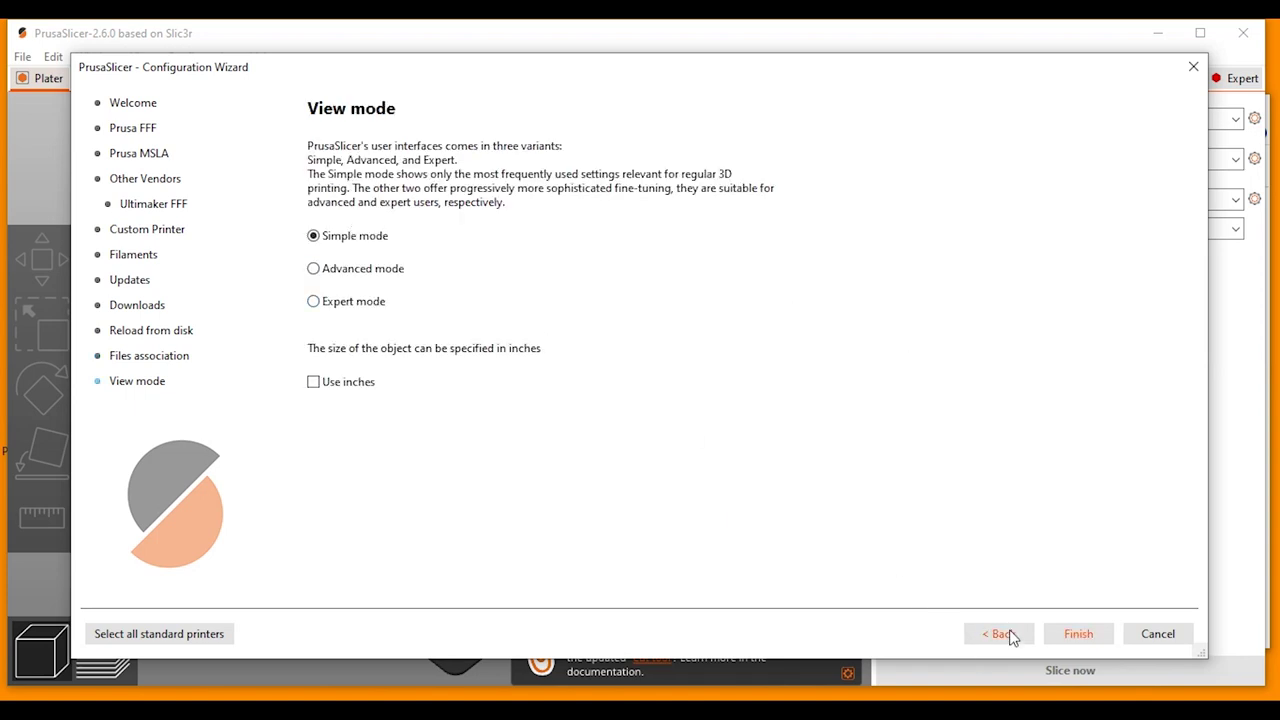
pyautogui.click(1078, 634)
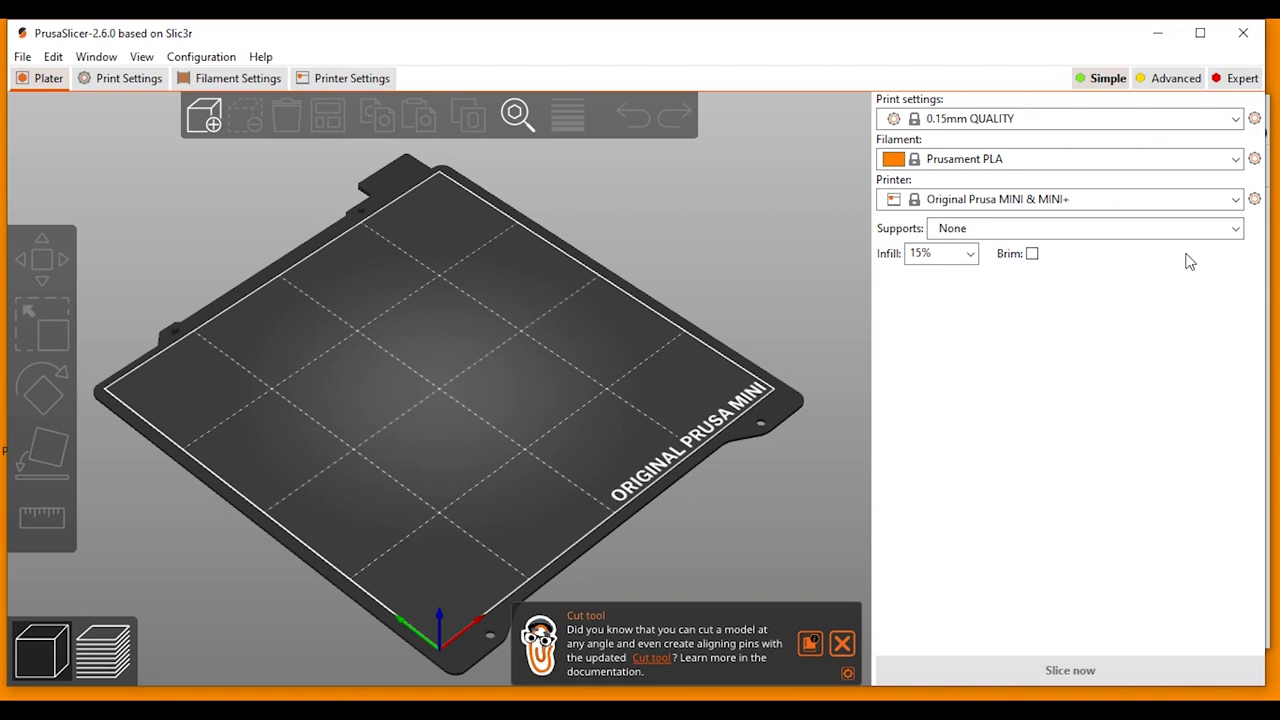
# - Check the MK3S, MINI and Ultimaker 2 printer presets, then list the installed filaments
pyautogui.click(1236, 200)
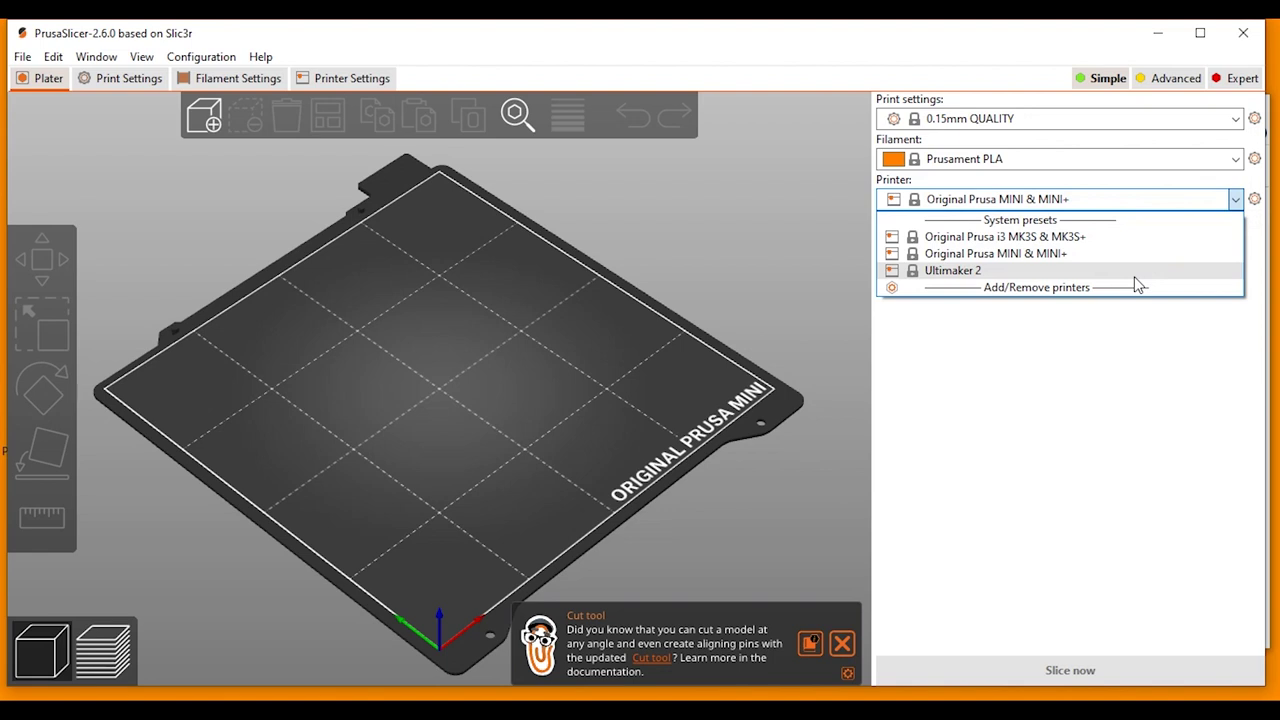
pyautogui.click(1237, 162)
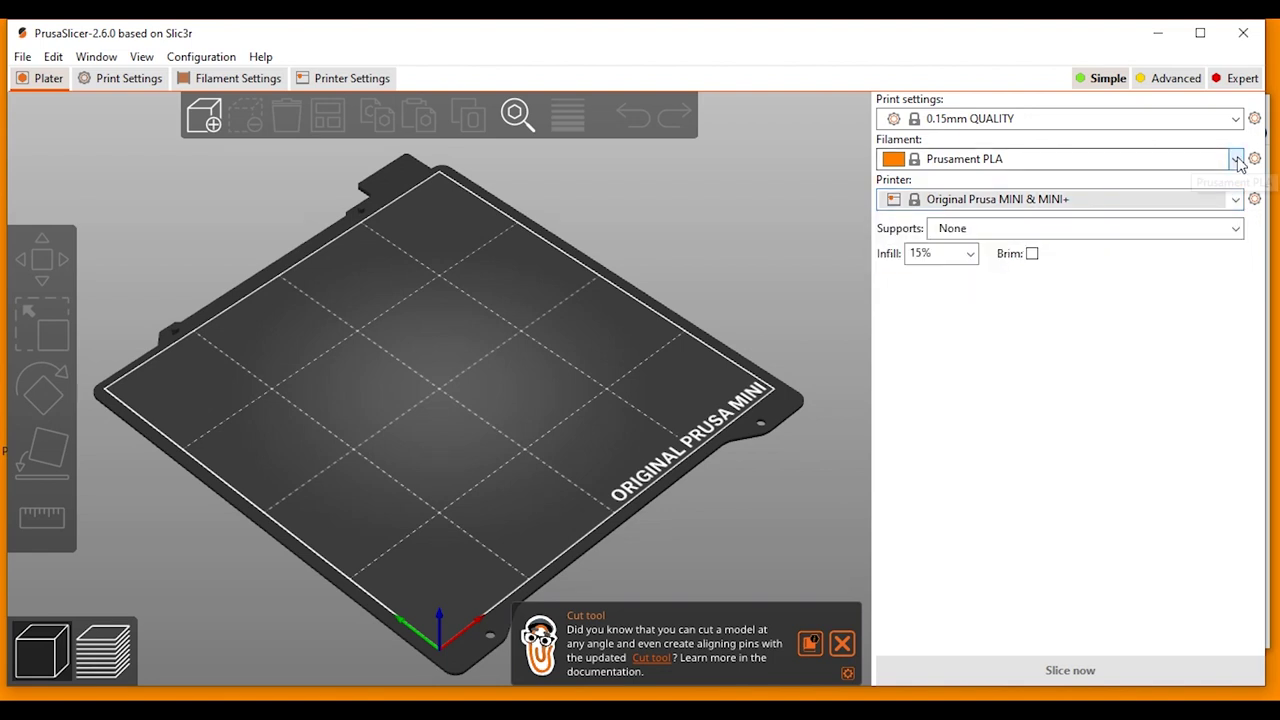
pyautogui.click(1237, 162)
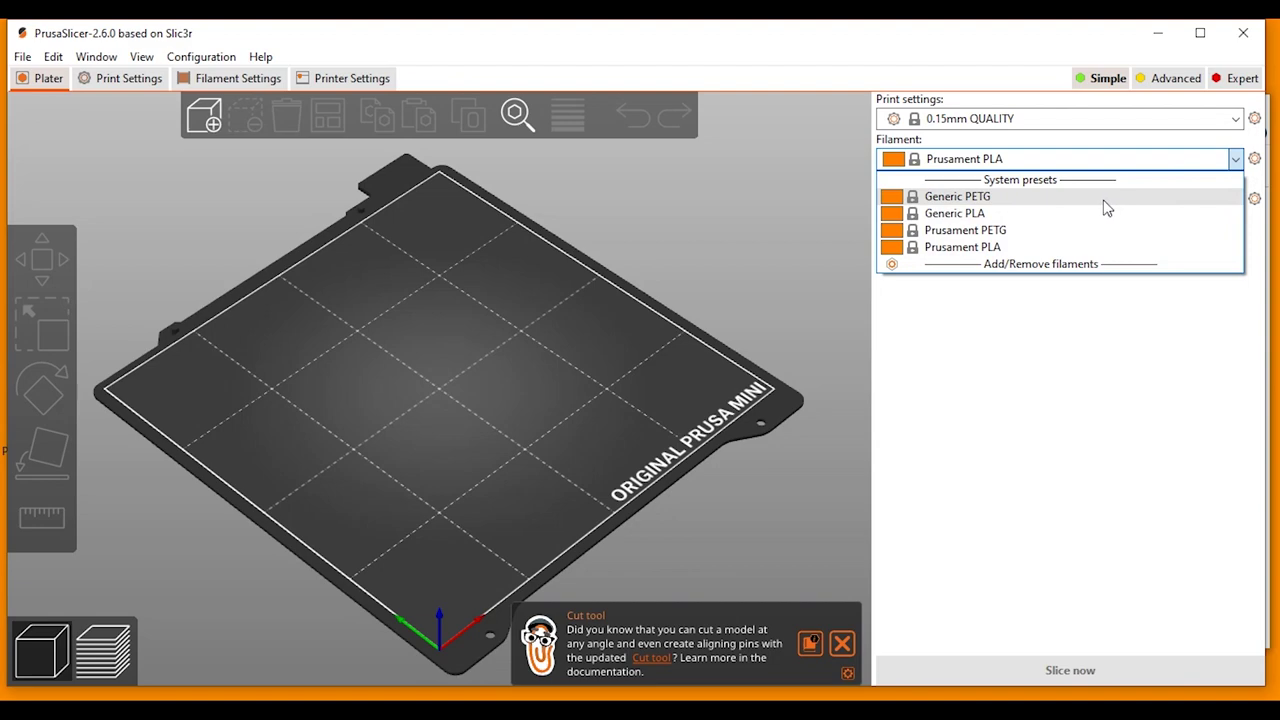
# - Add the FLEX profile Fiberlogy FiberFlex 40D and select it as the active filament
pyautogui.click(1068, 265)
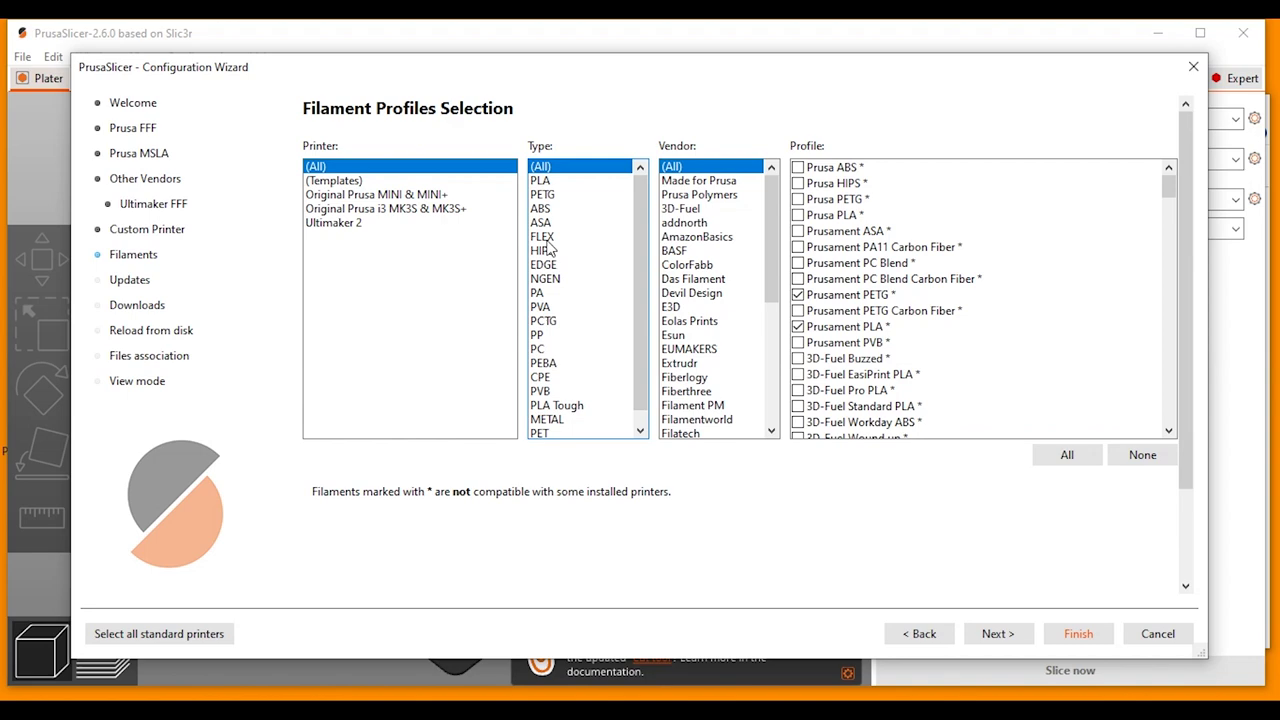
pyautogui.click(545, 238)
pyautogui.click(798, 327)
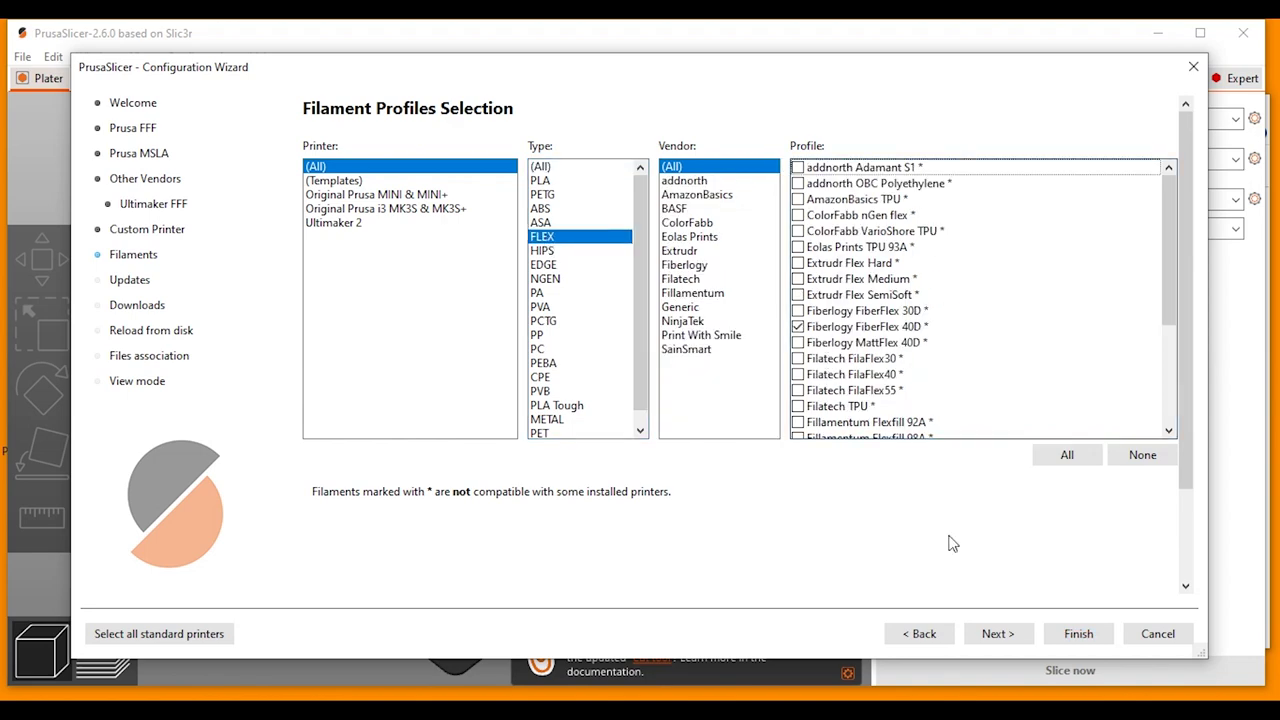
pyautogui.click(1078, 633)
pyautogui.click(1236, 162)
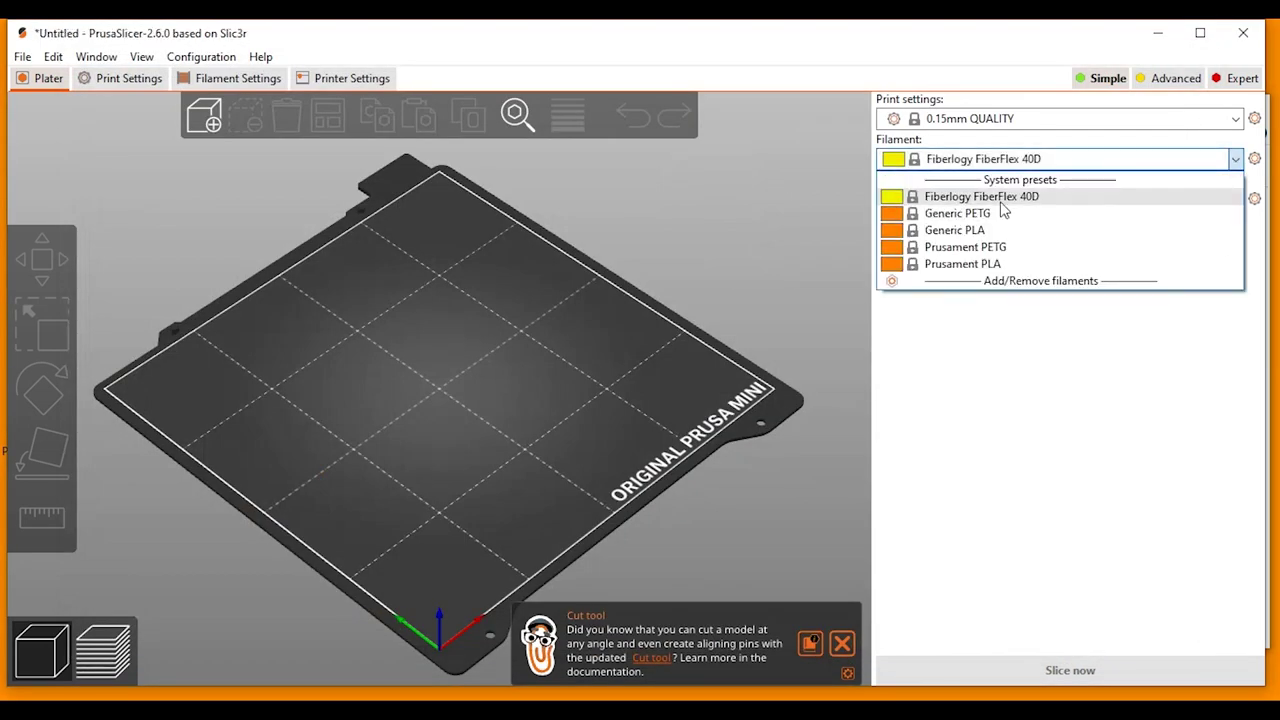
pyautogui.click(1000, 198)
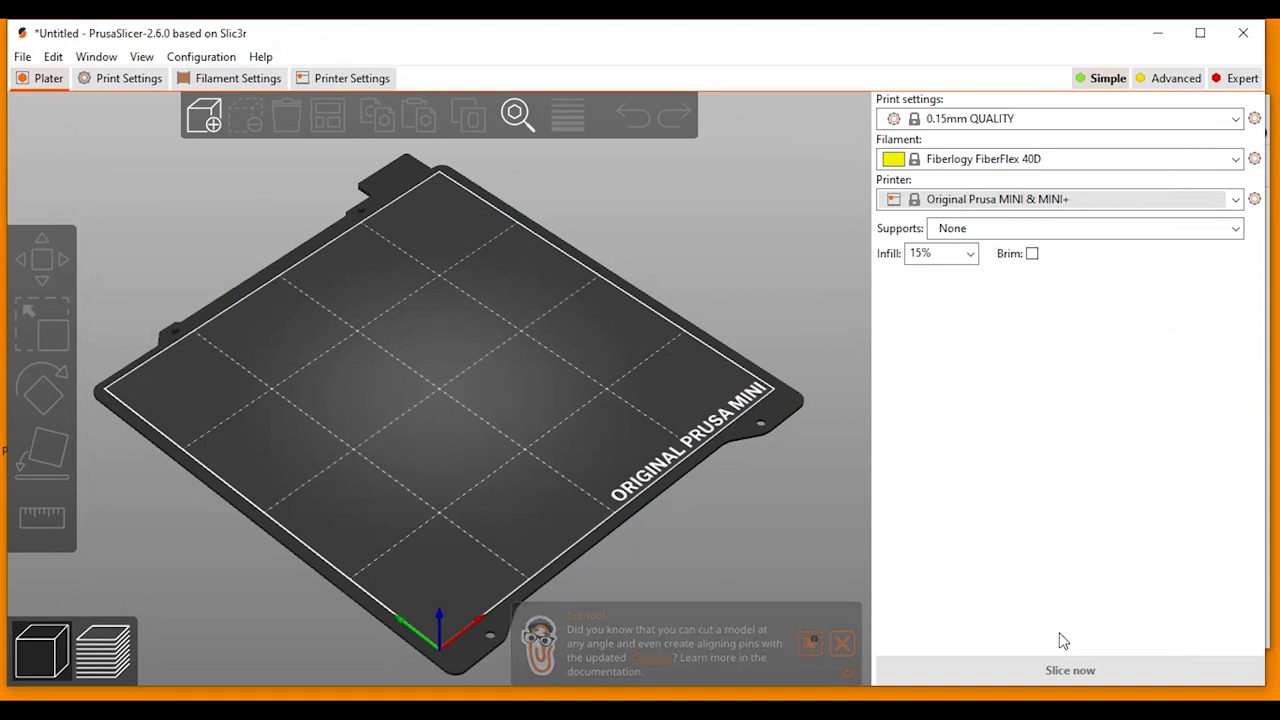